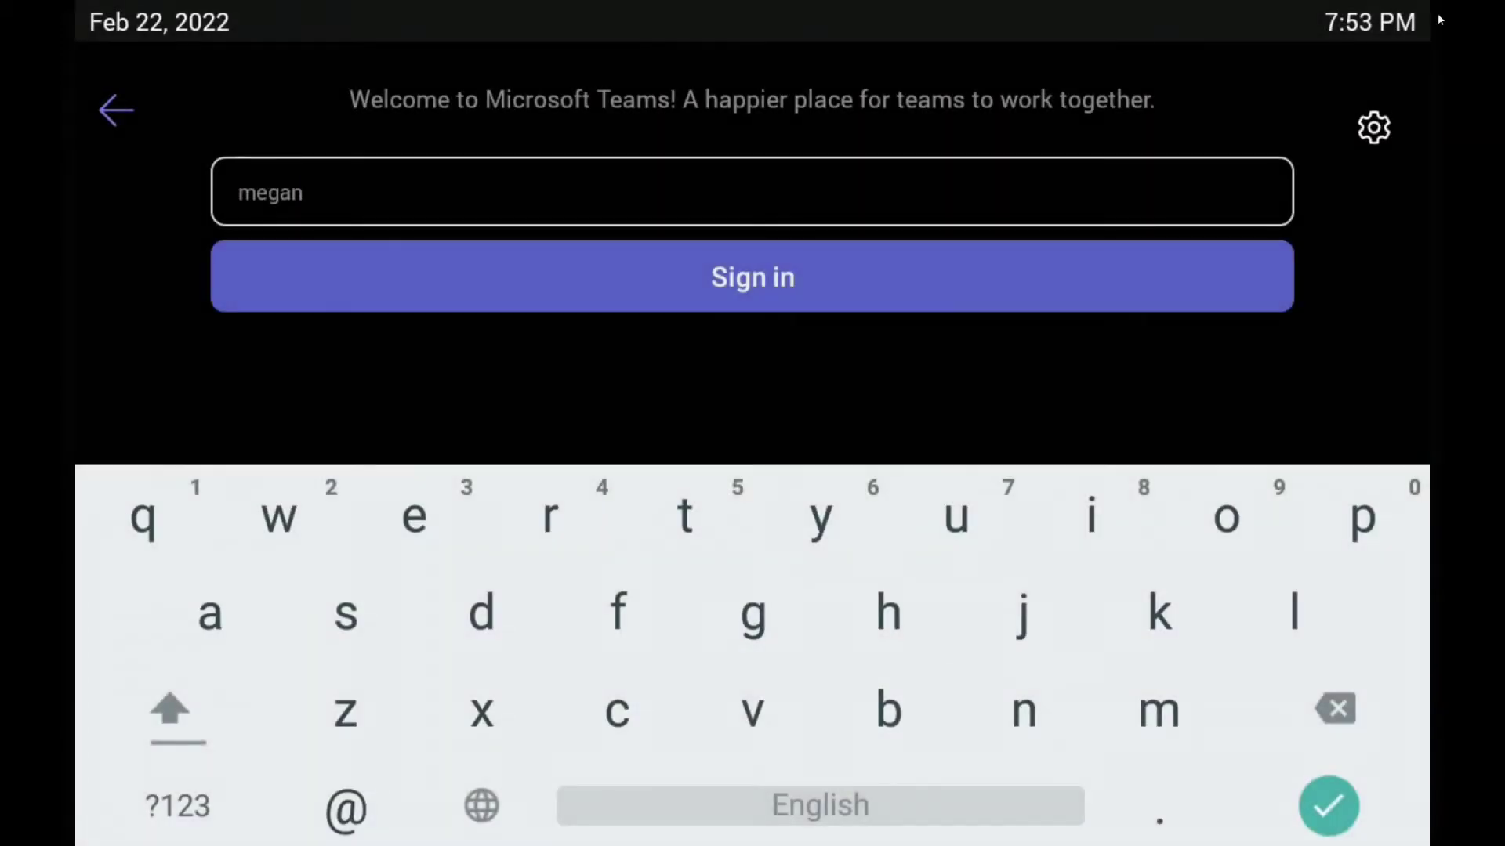
- Sign in to the Hotel 1 hot desk display with the user's account, then launch Teams from Home > More
type("b")
type("@team")
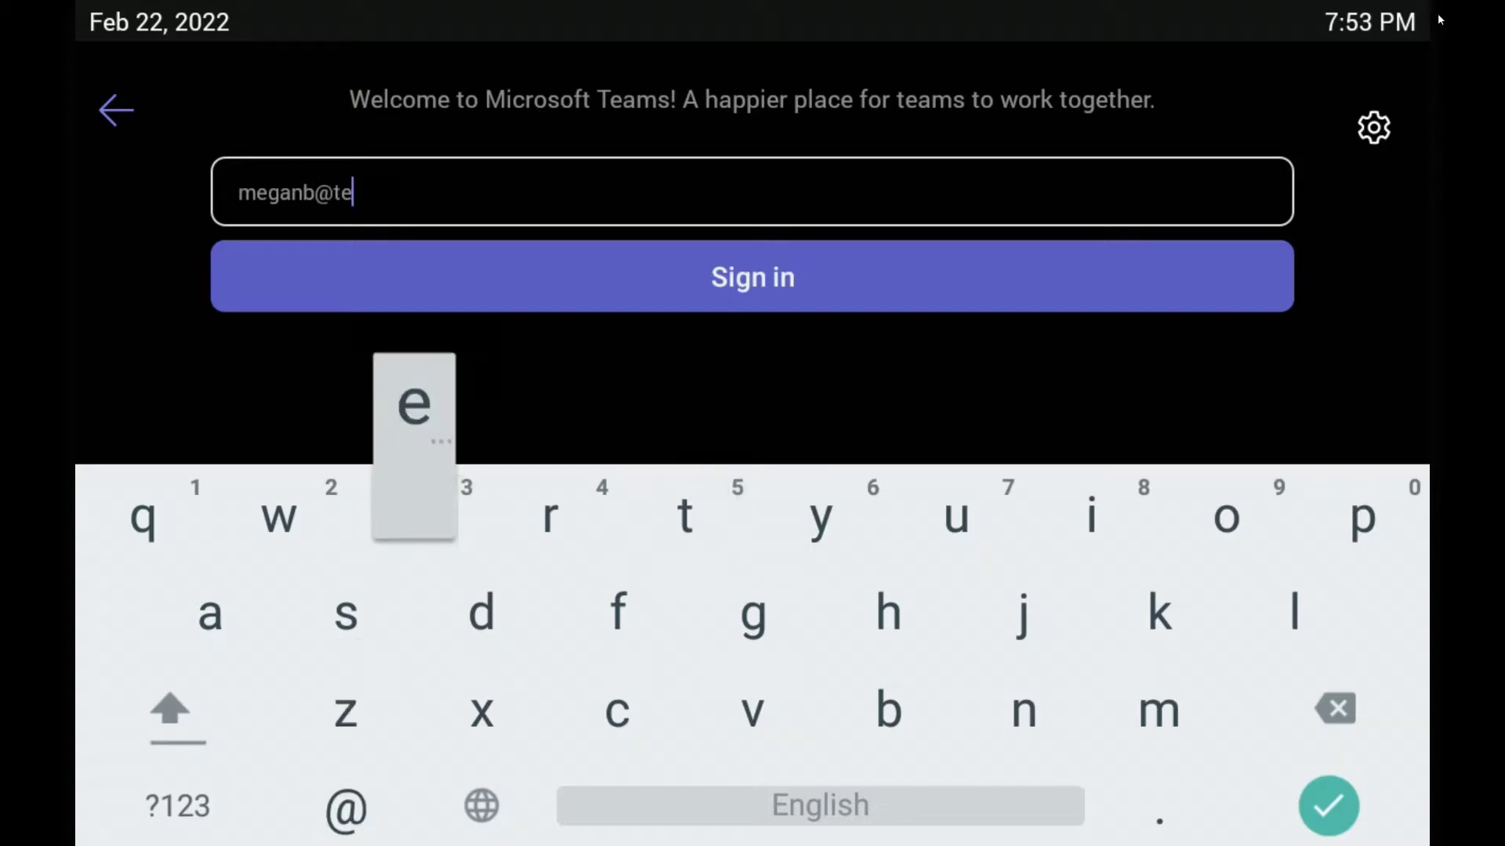
type("sdev")
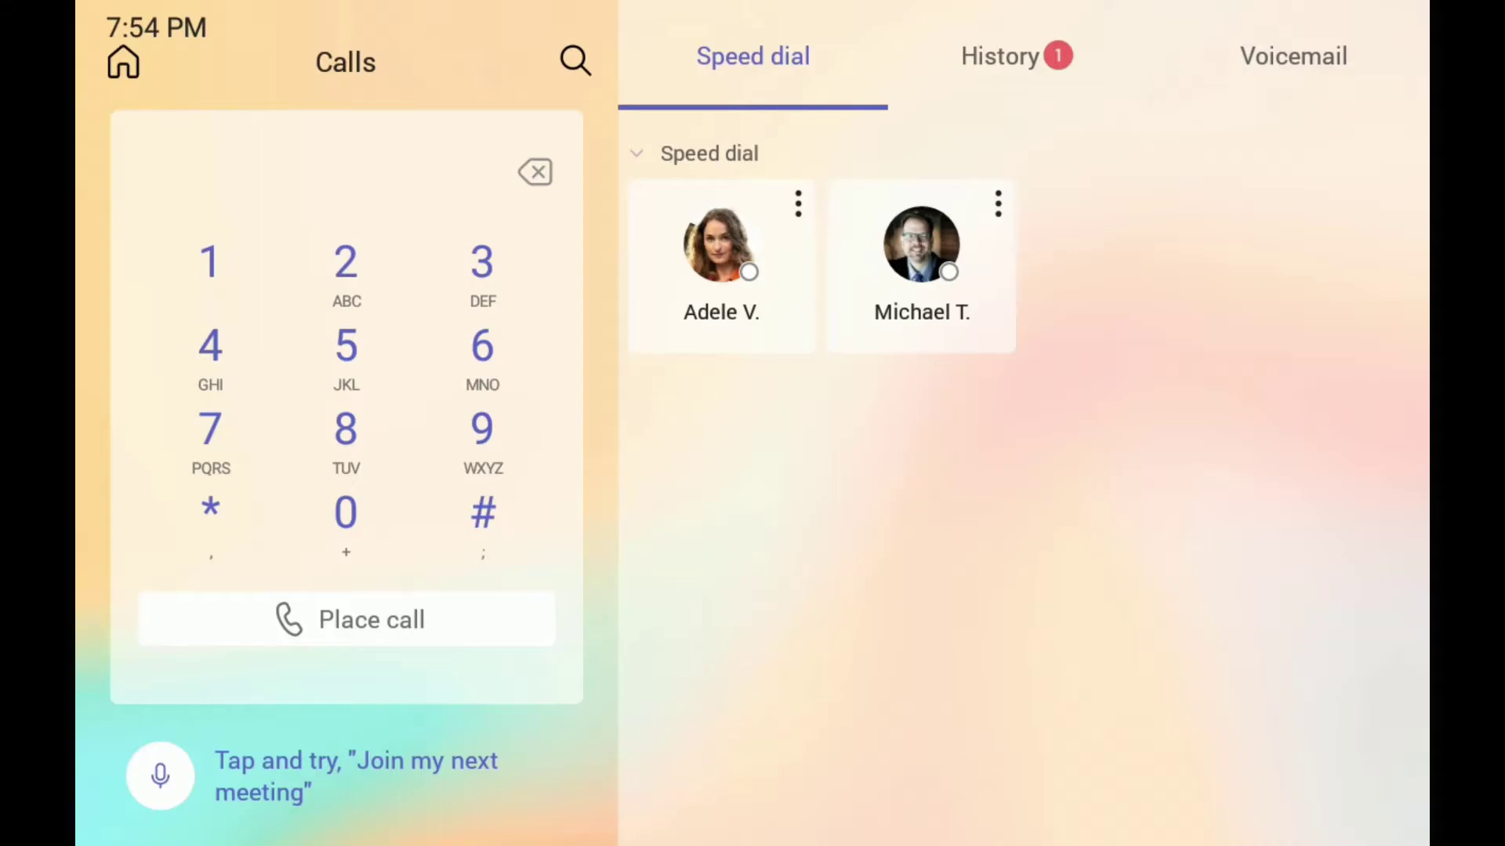
left_click(123, 62)
left_click(558, 512)
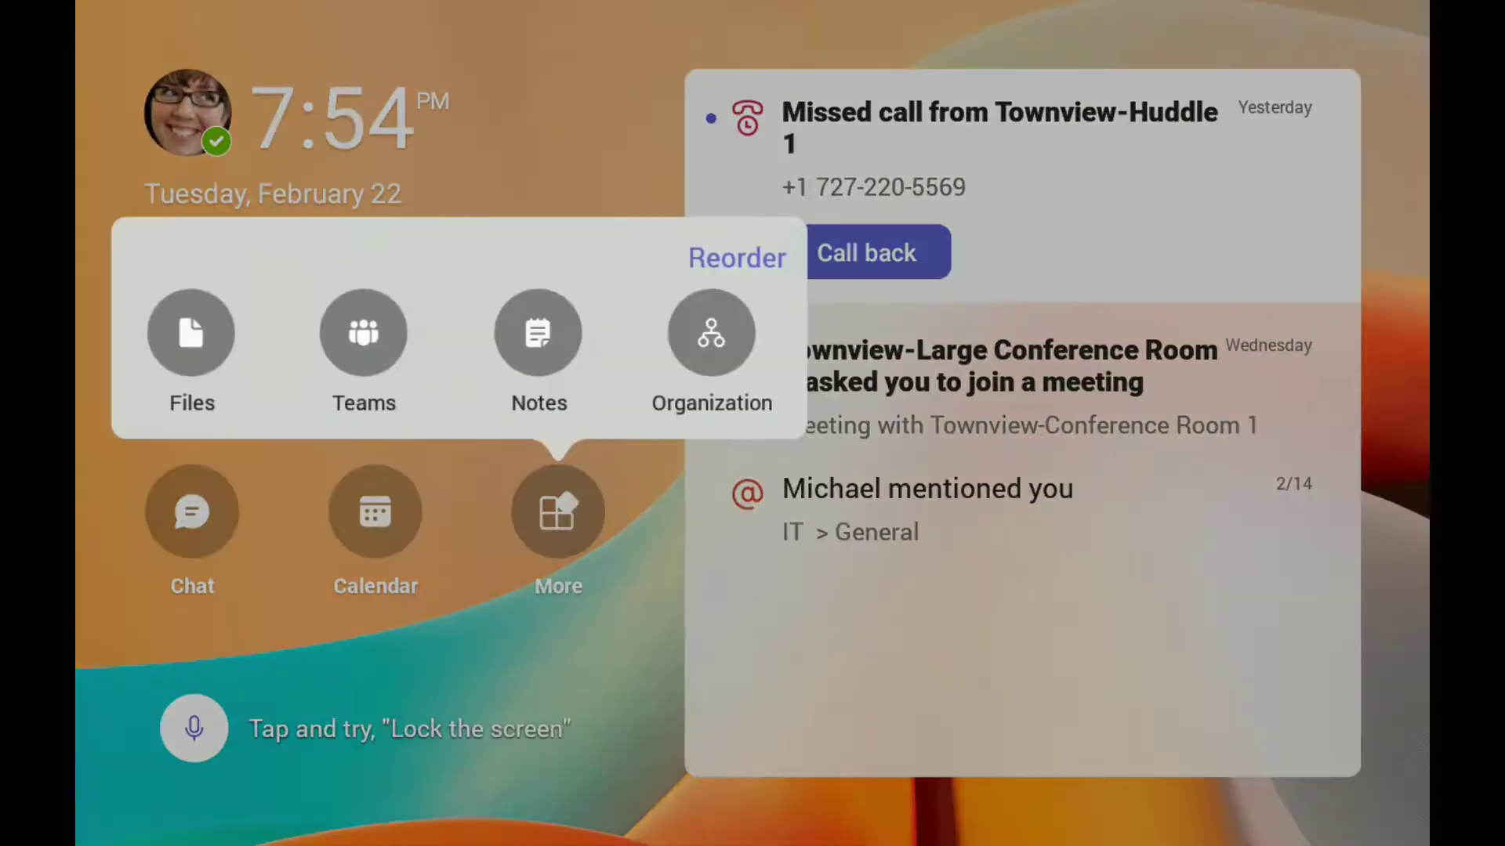
left_click(364, 332)
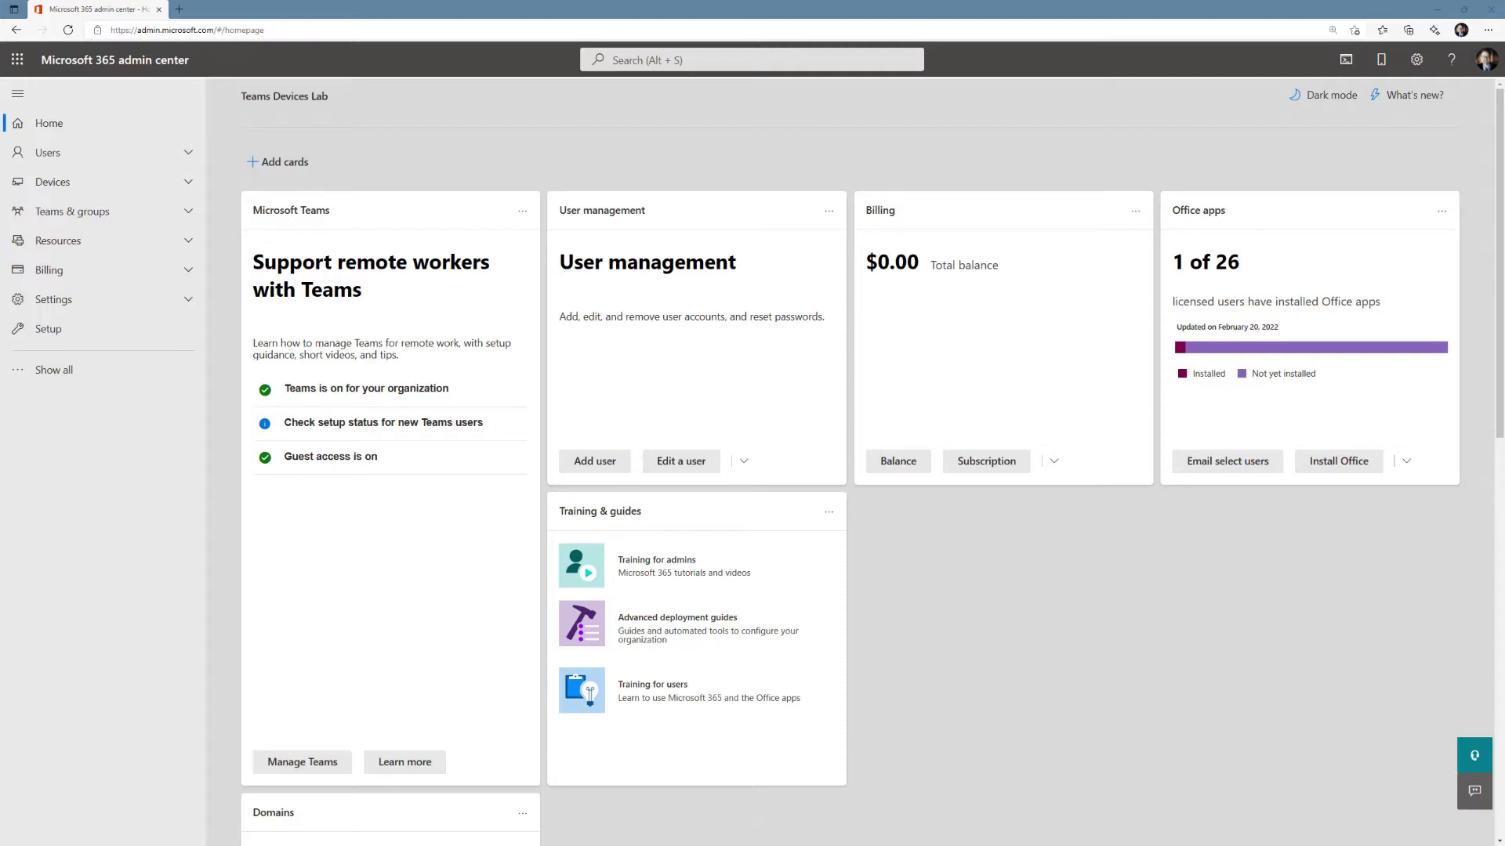
- Go to the Resources > Rooms & equipment list
left_click(78, 243)
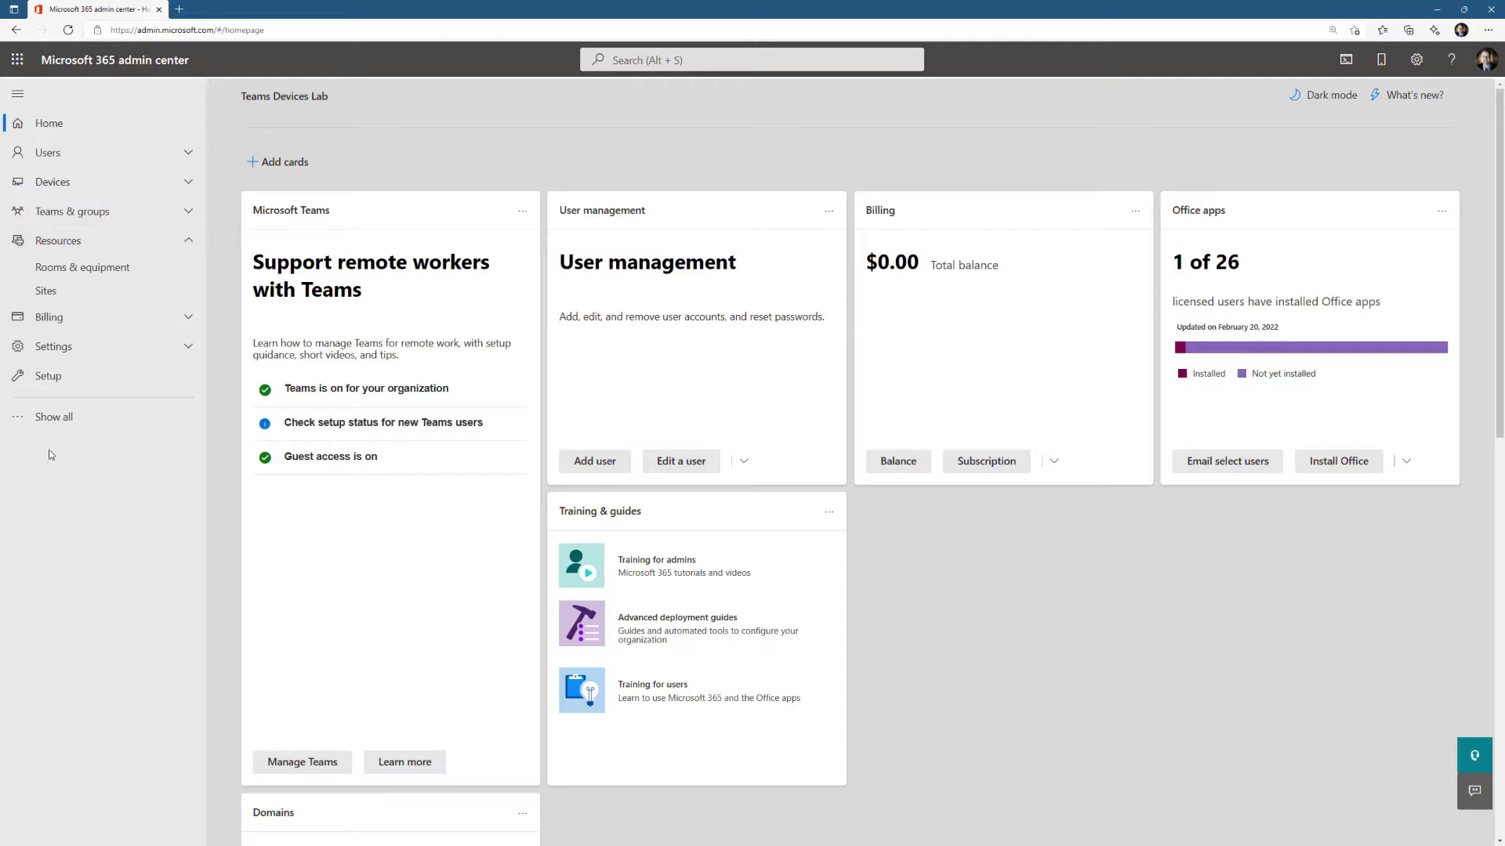
left_click(56, 420)
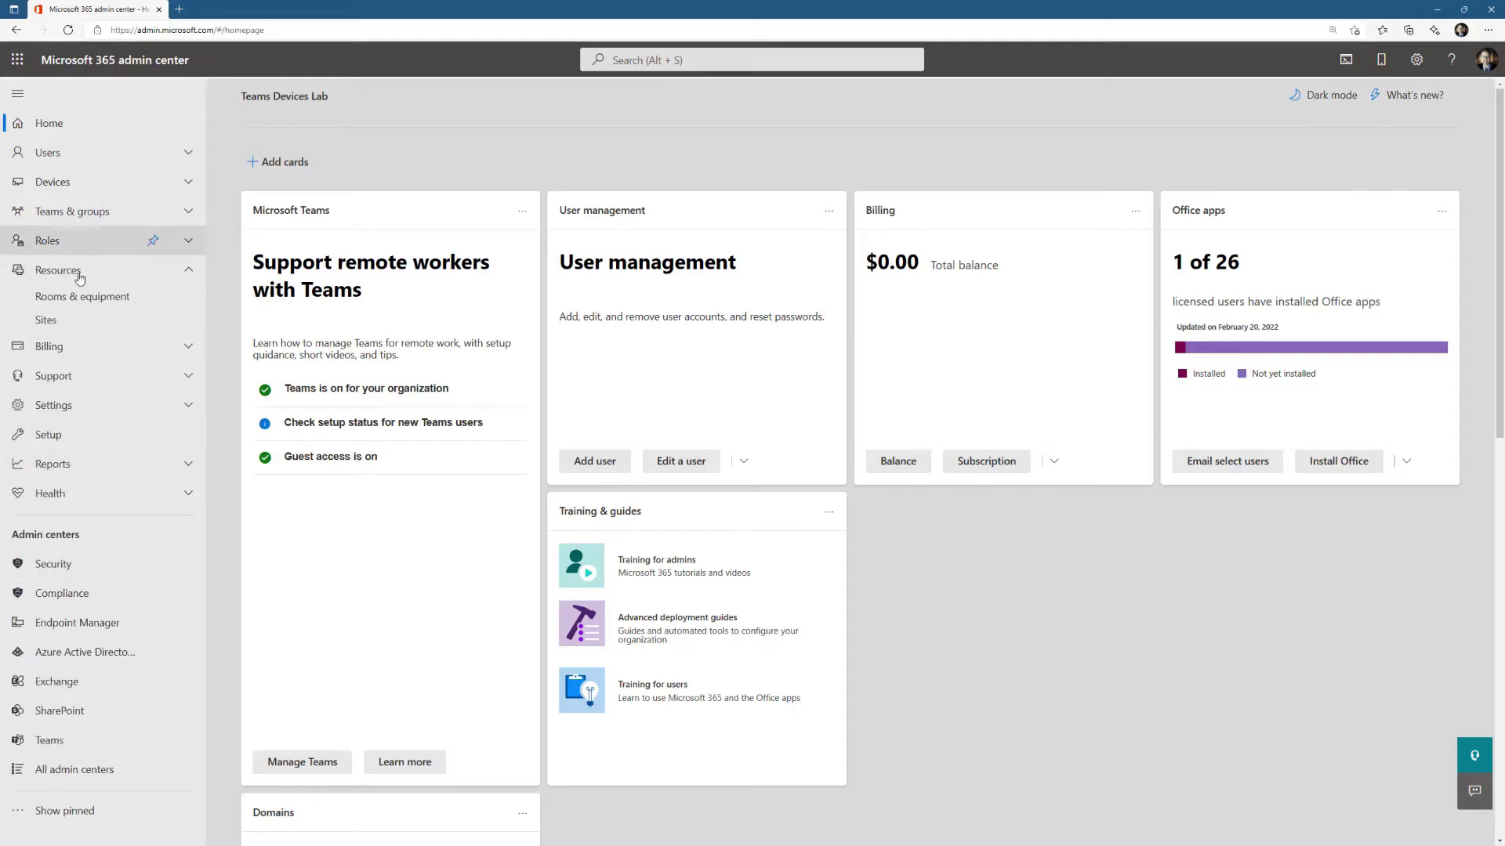
left_click(77, 297)
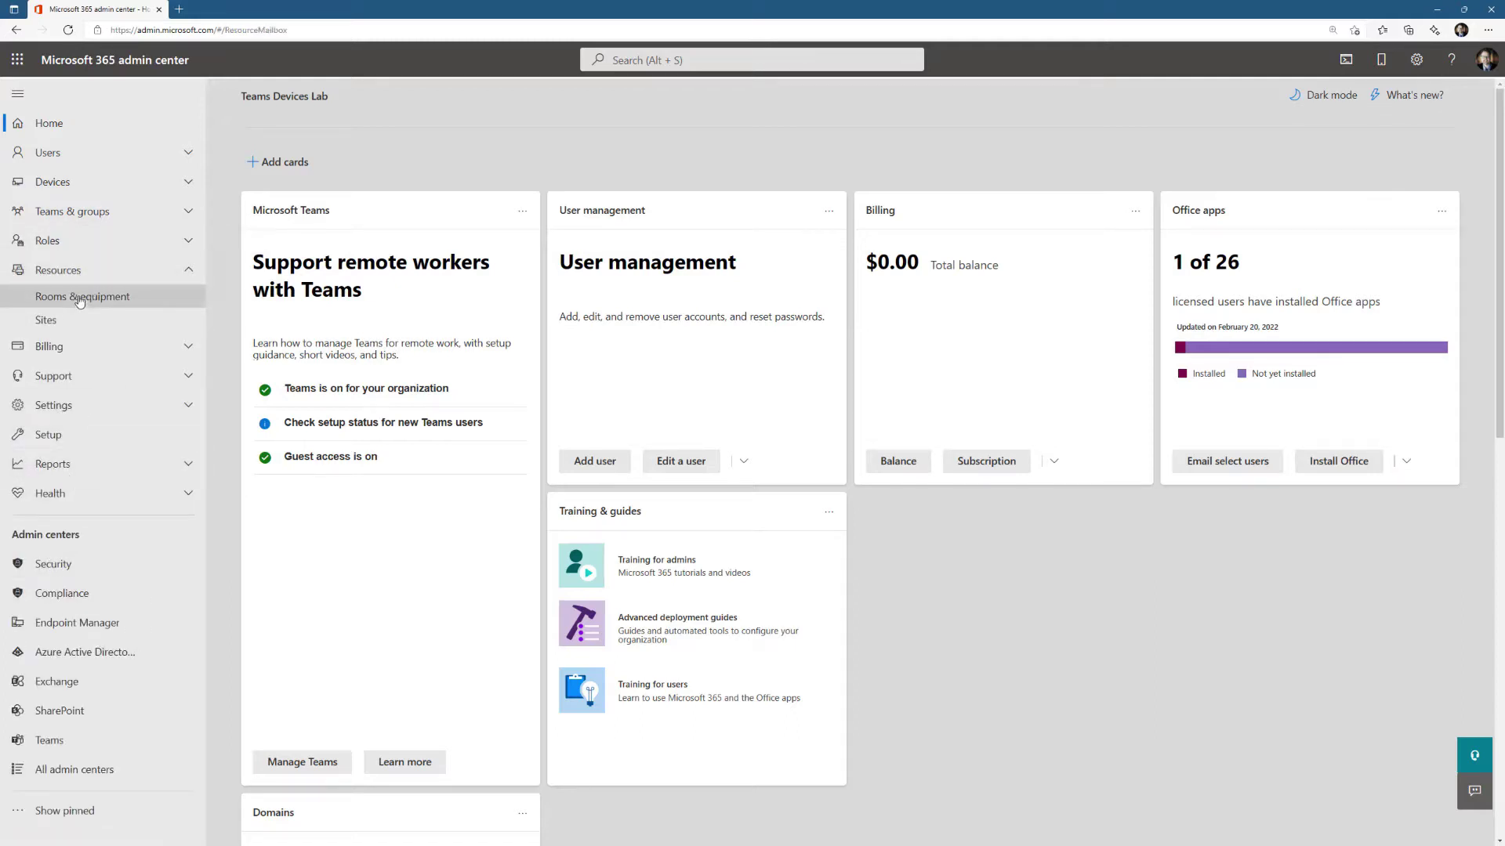
- Add a room resource named 'Hotel 1' with e-mail alias 'Hotel1' and capacity 1
left_click(278, 197)
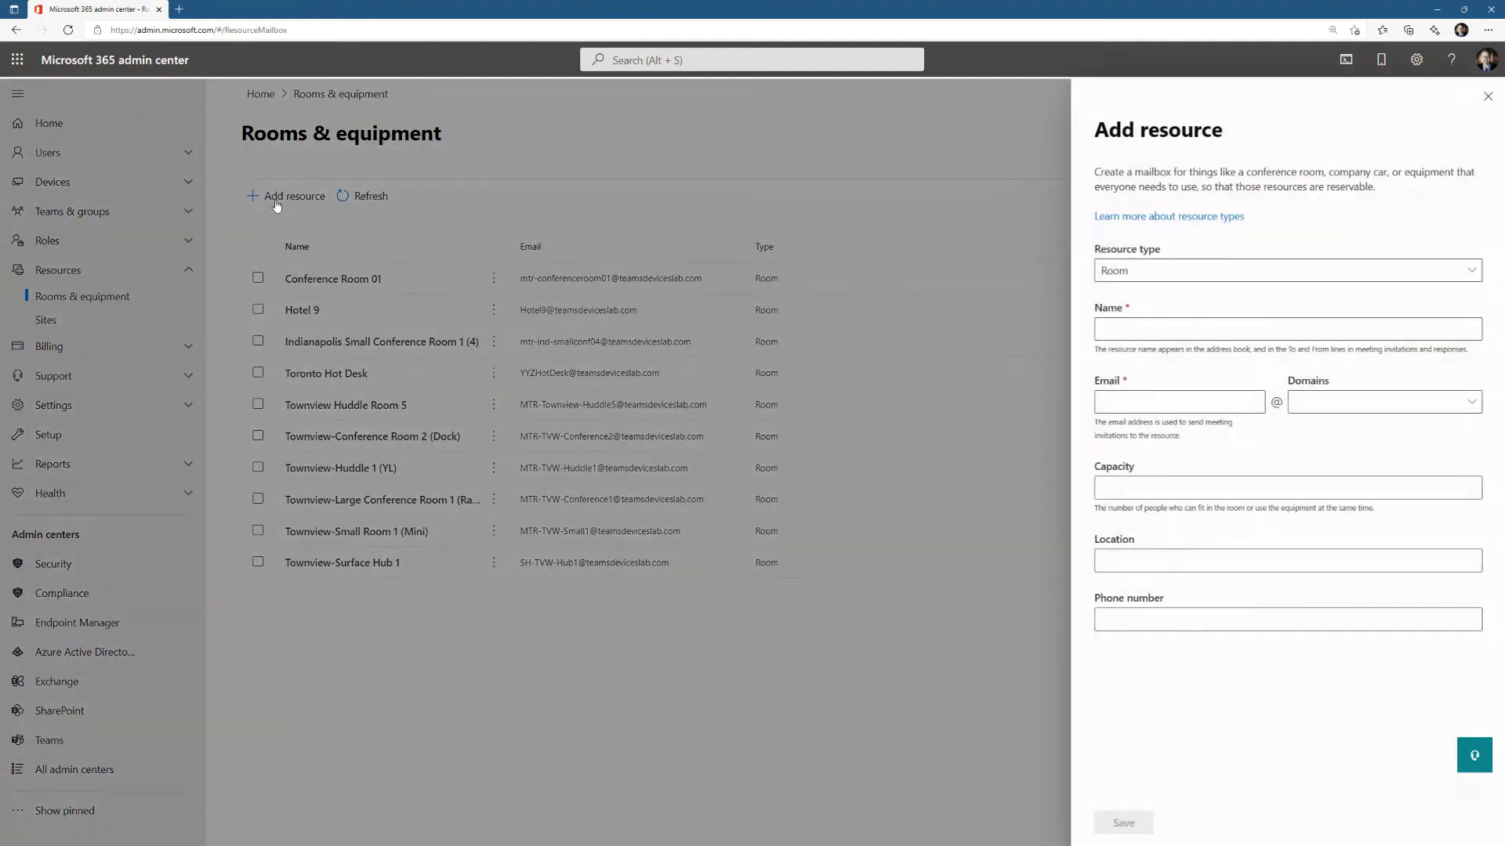
left_click(1178, 330)
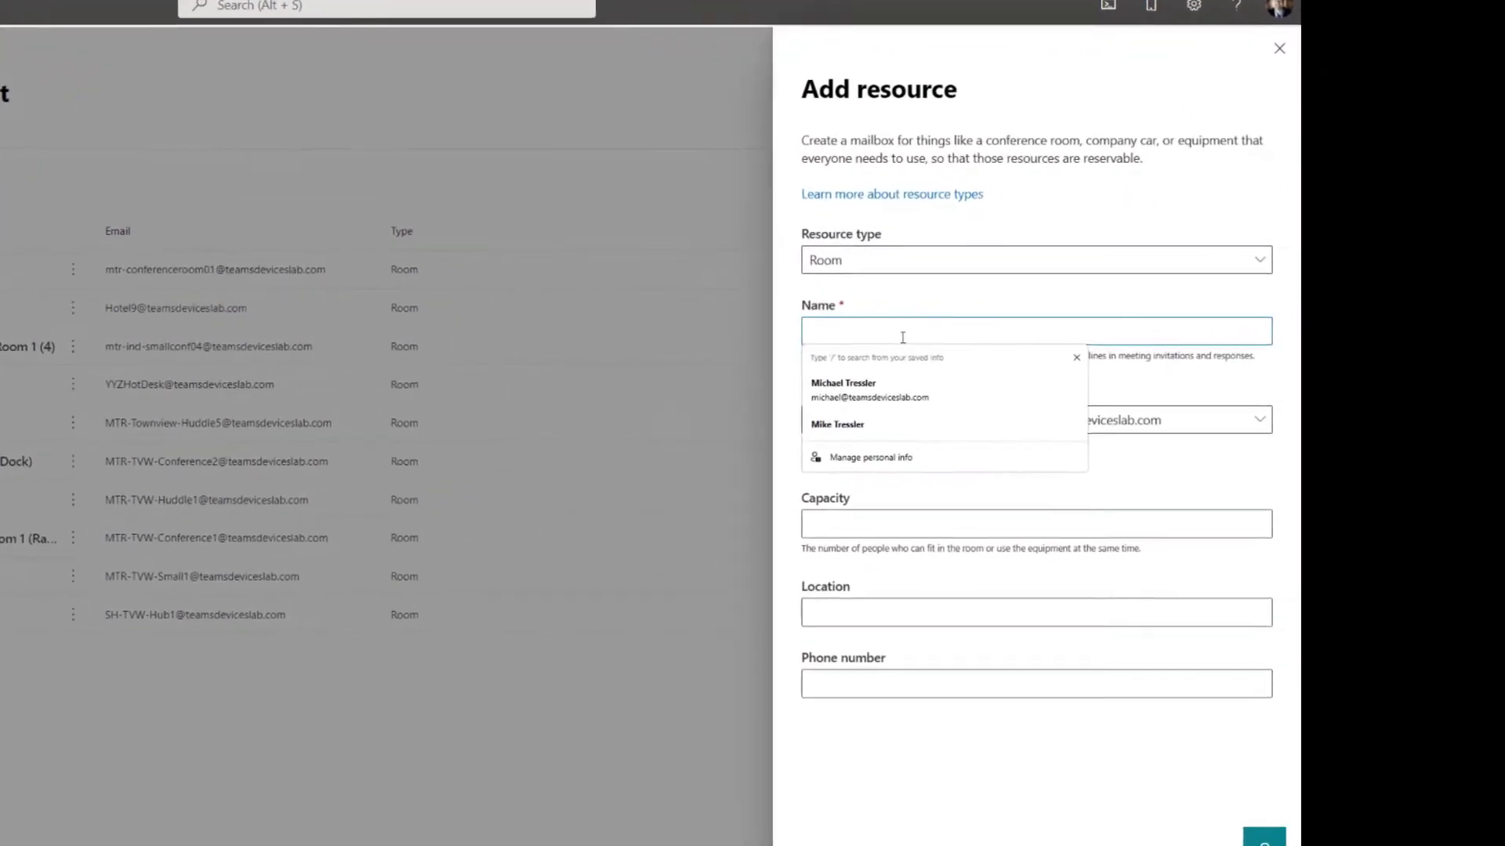
type("Hotel 1")
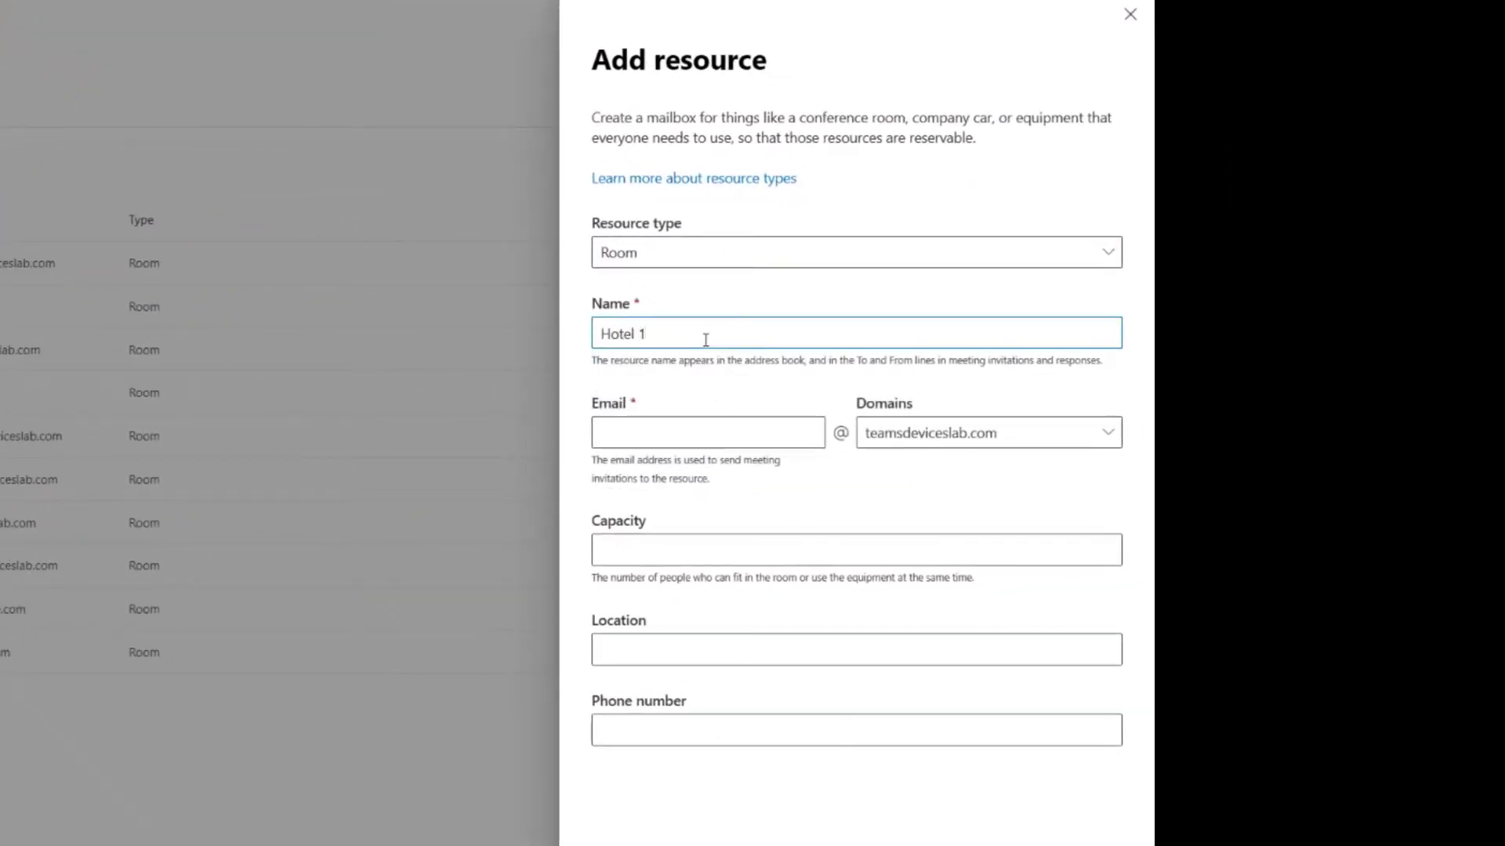
left_click(726, 431)
type("Hotel 1")
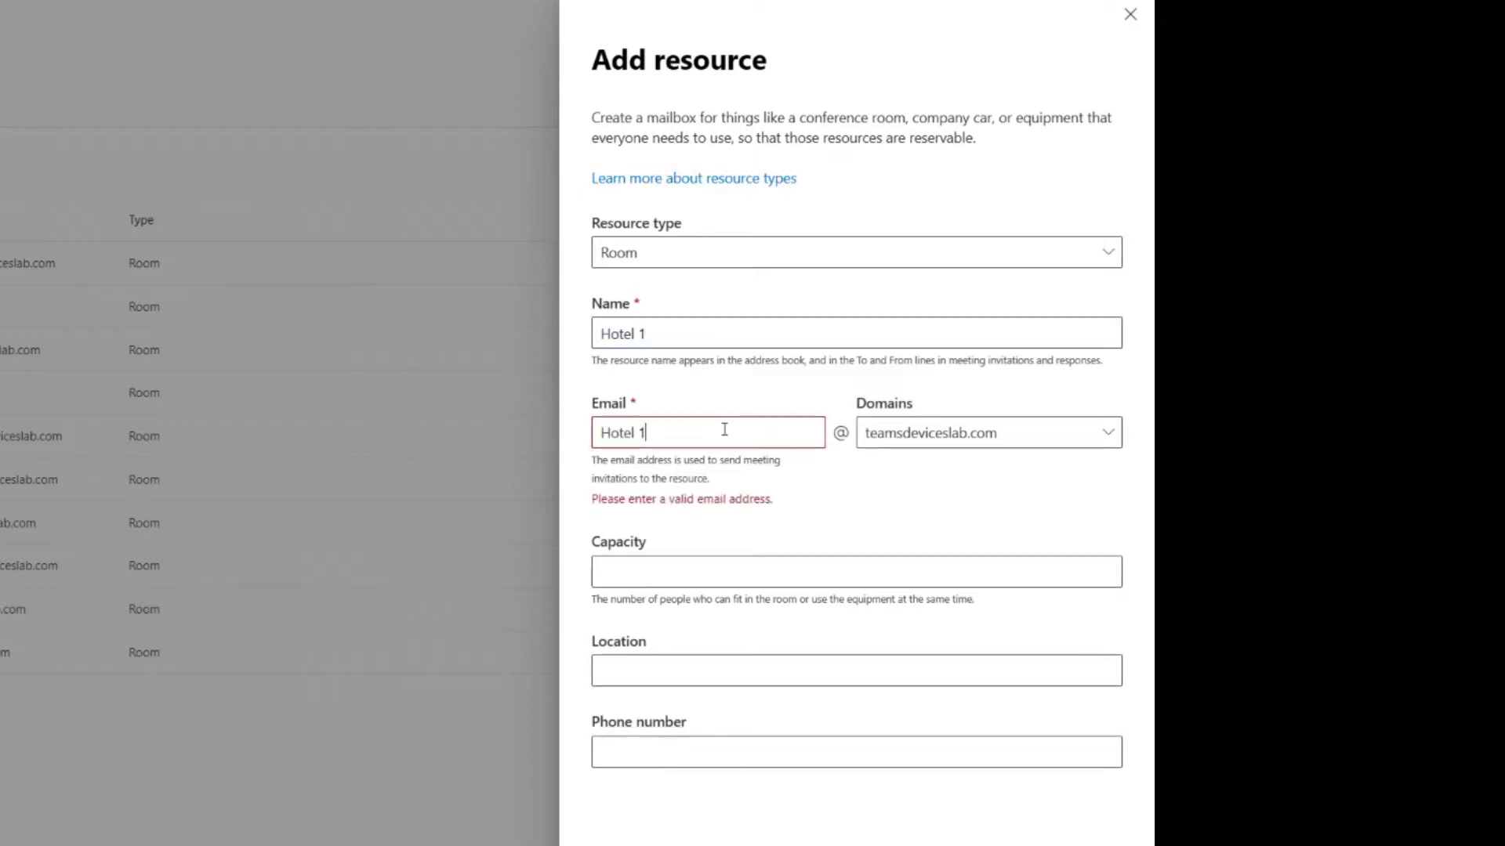
key("BackSpace")
left_click(678, 557)
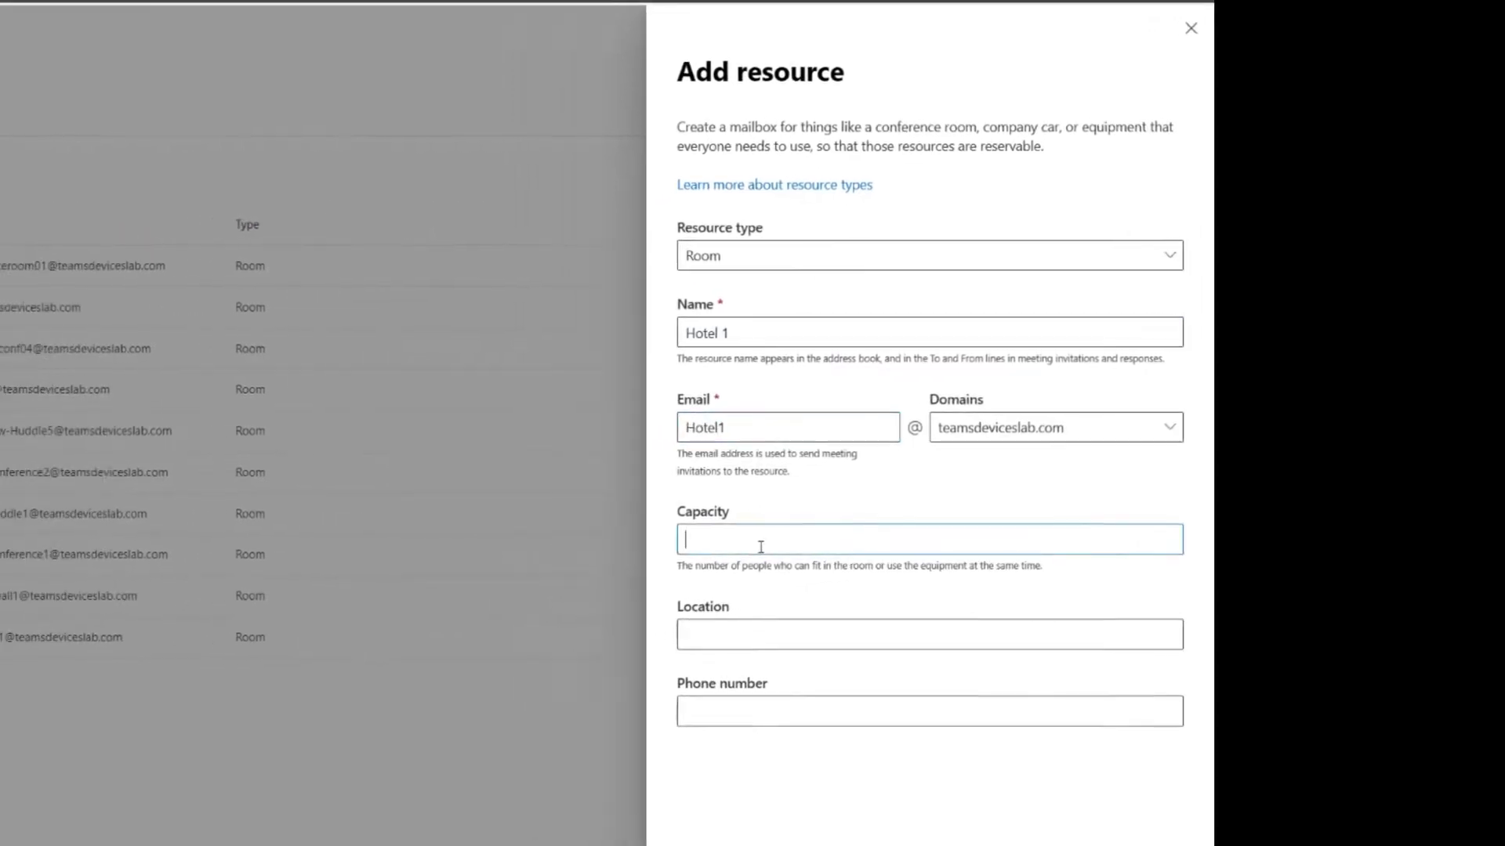
type("1")
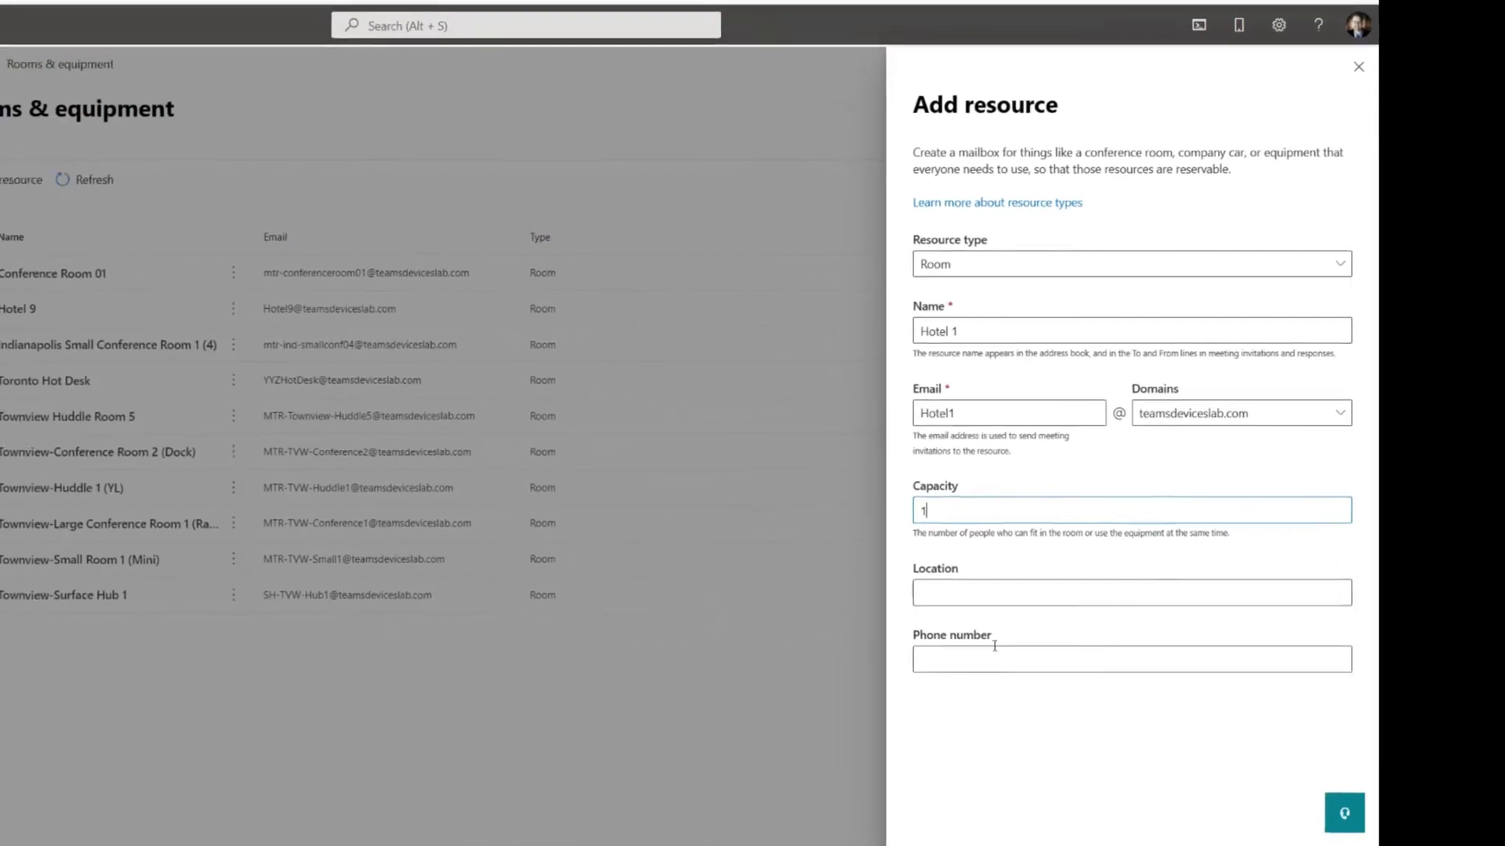
left_click(1125, 825)
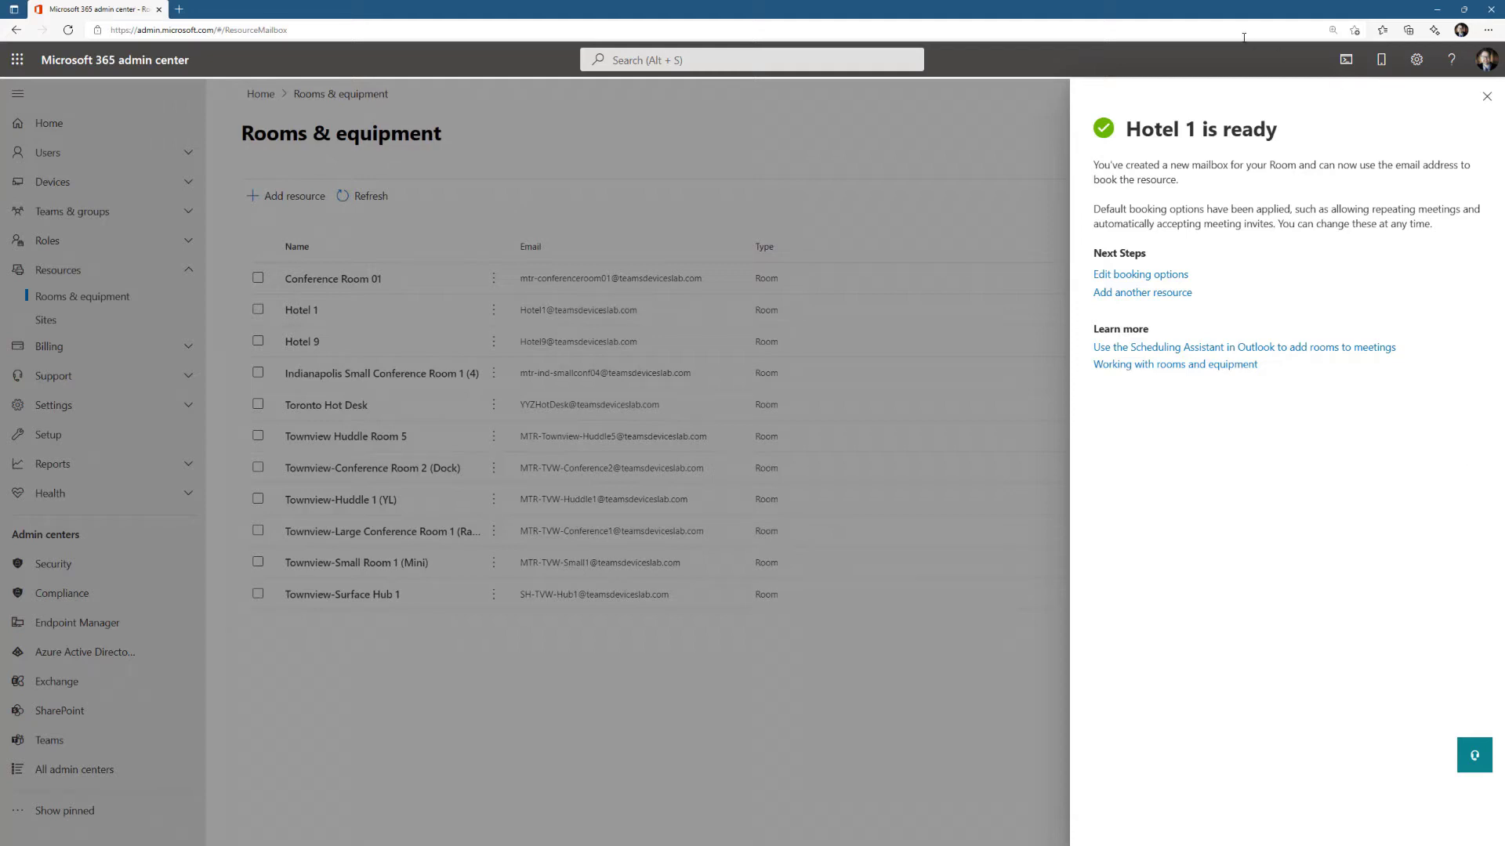
- Review Hotel 1's booking options (180 days, 24 hours, auto-accept) and close them unchanged
left_click(1121, 276)
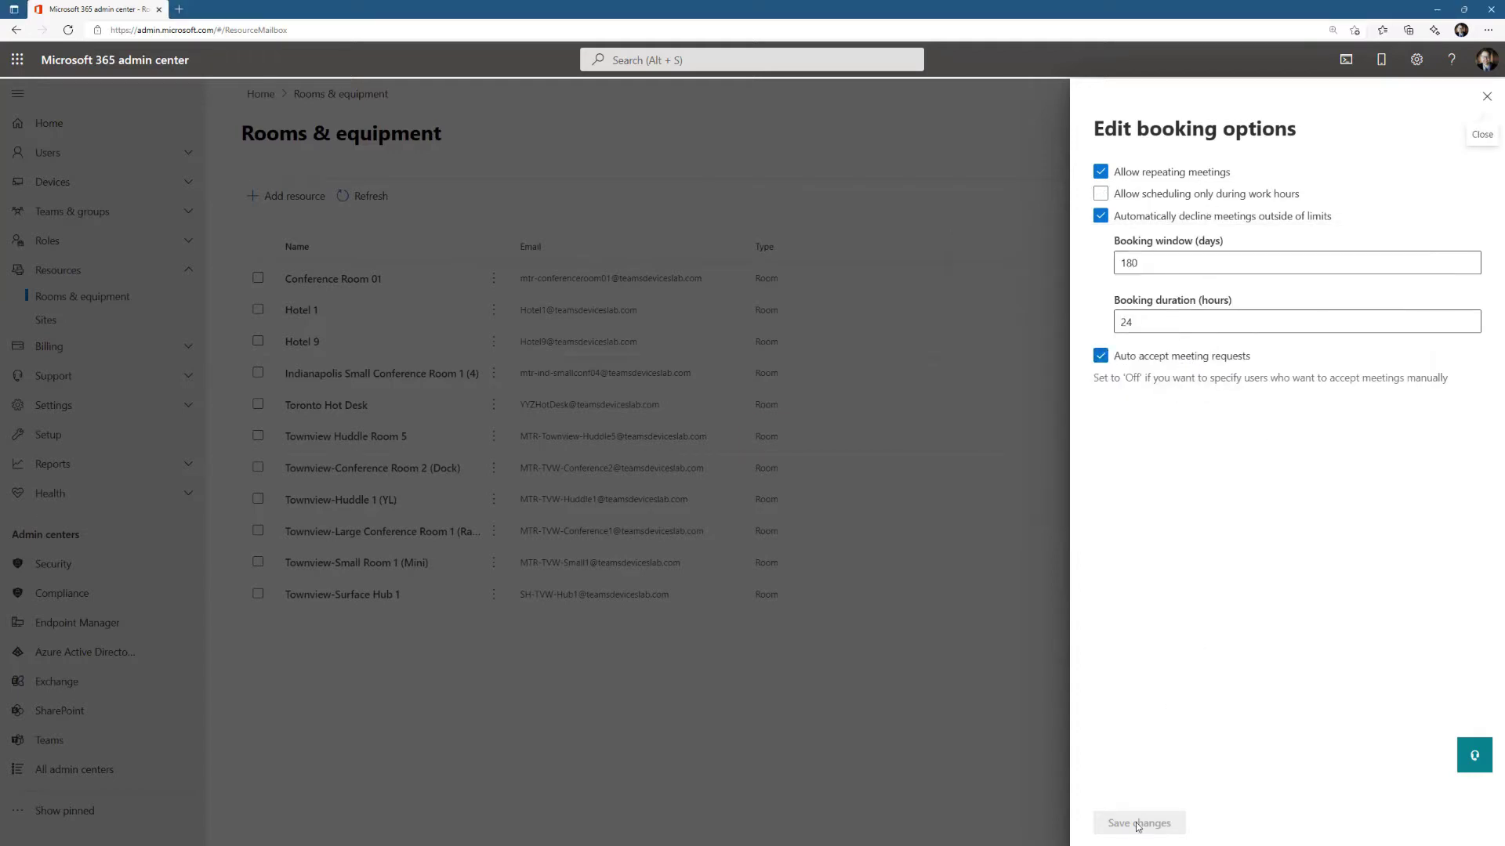
left_click(1487, 96)
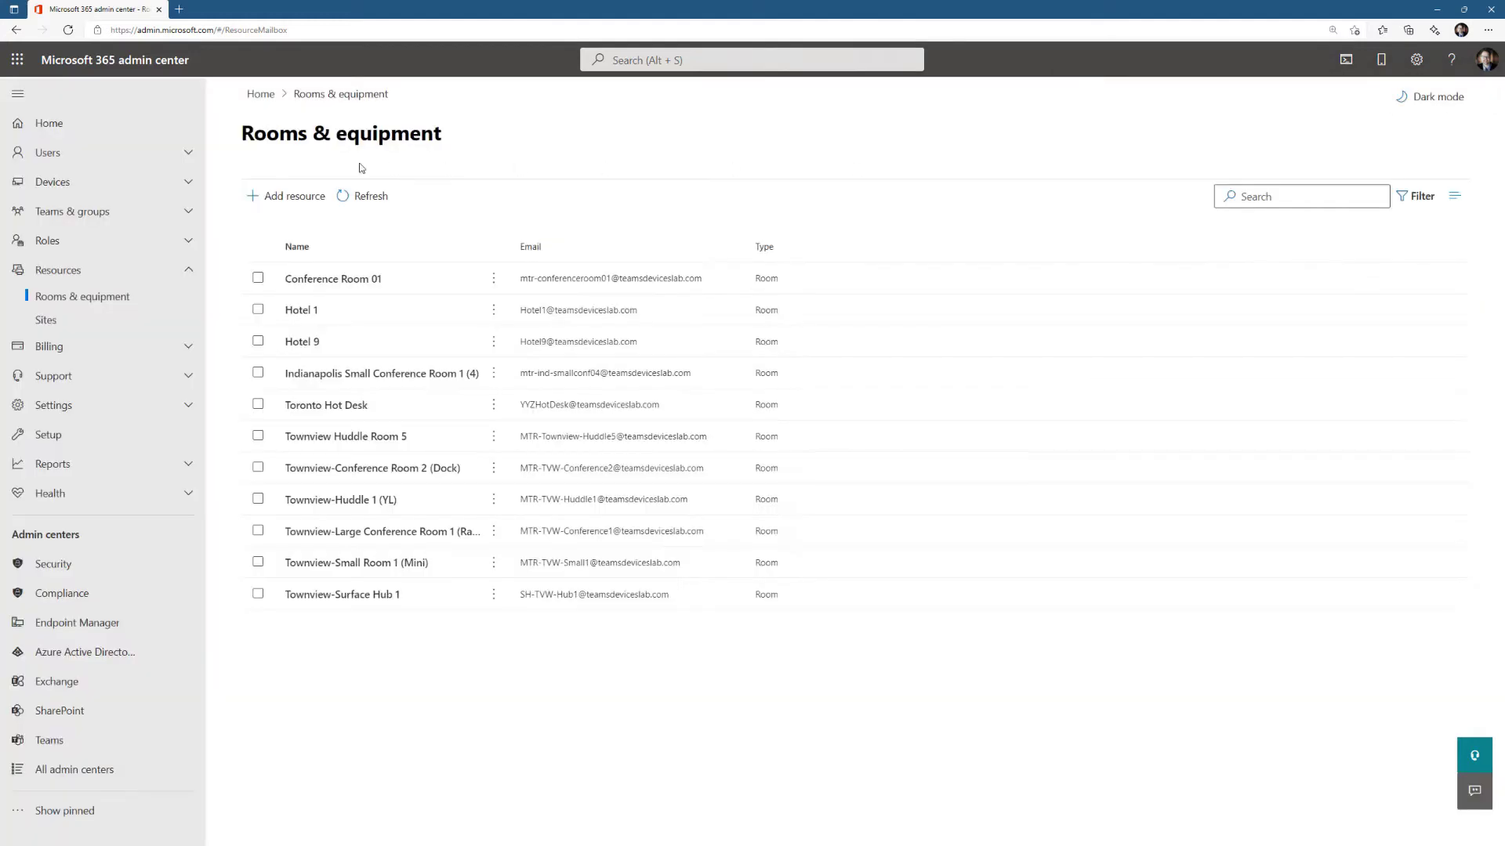
- Find Hotel 1 in Users > Active users and open its account details
left_click(126, 157)
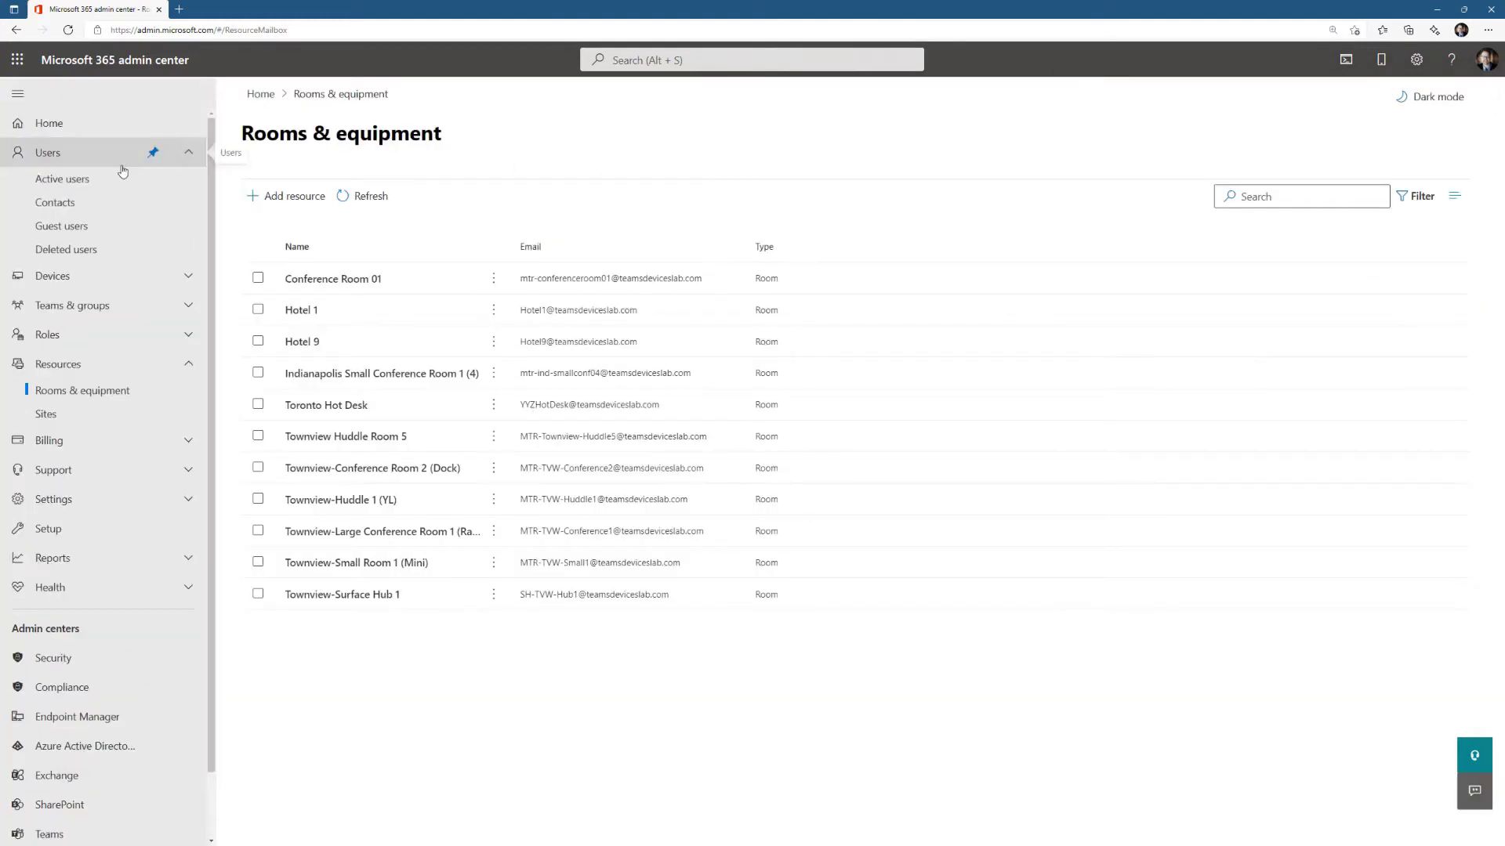
left_click(101, 182)
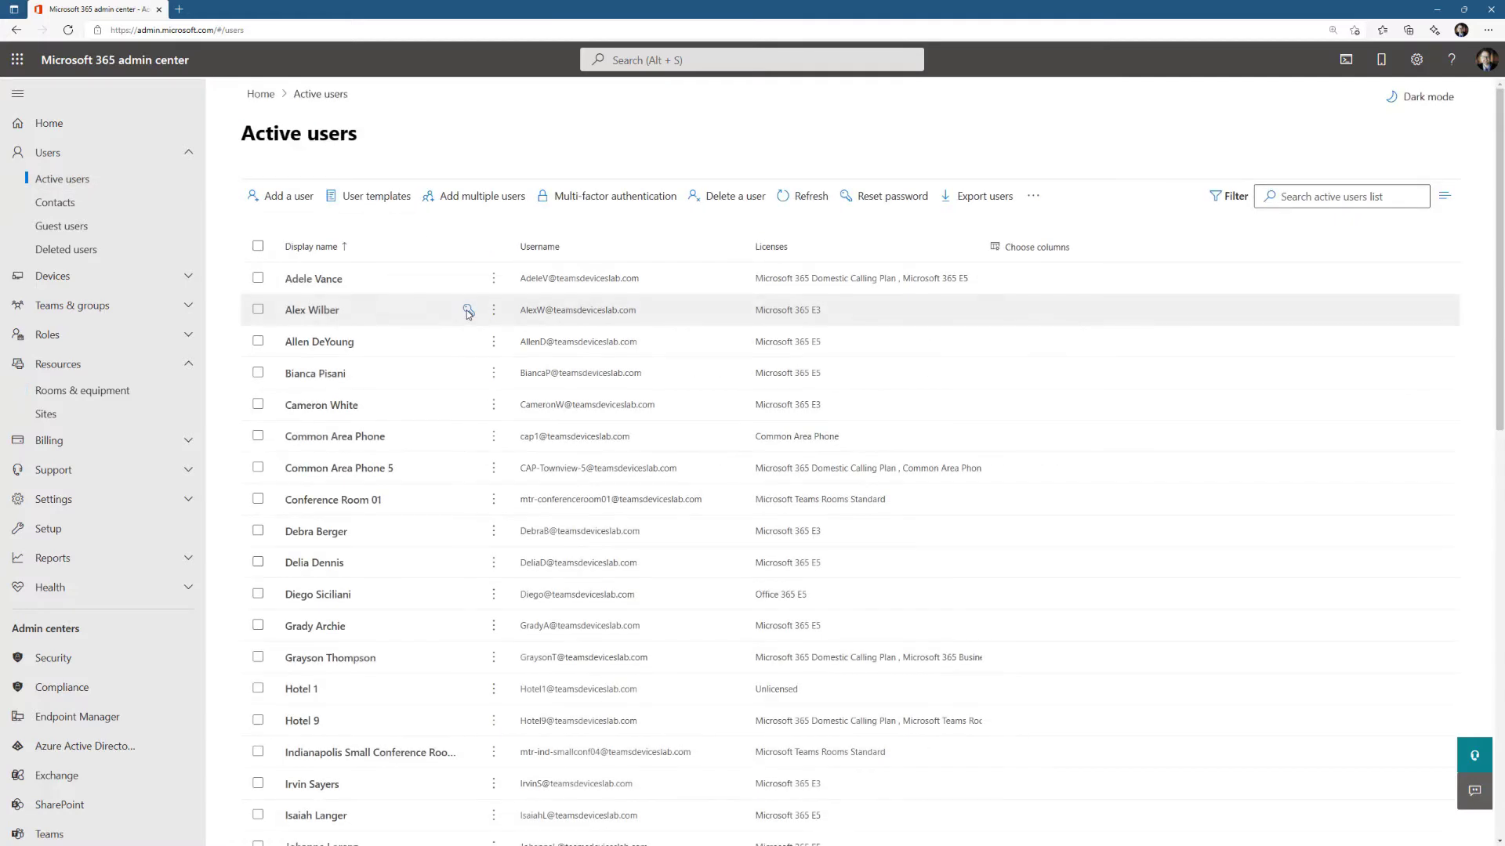
scroll(468, 314, "down", 10)
scroll(468, 314, "up", 10)
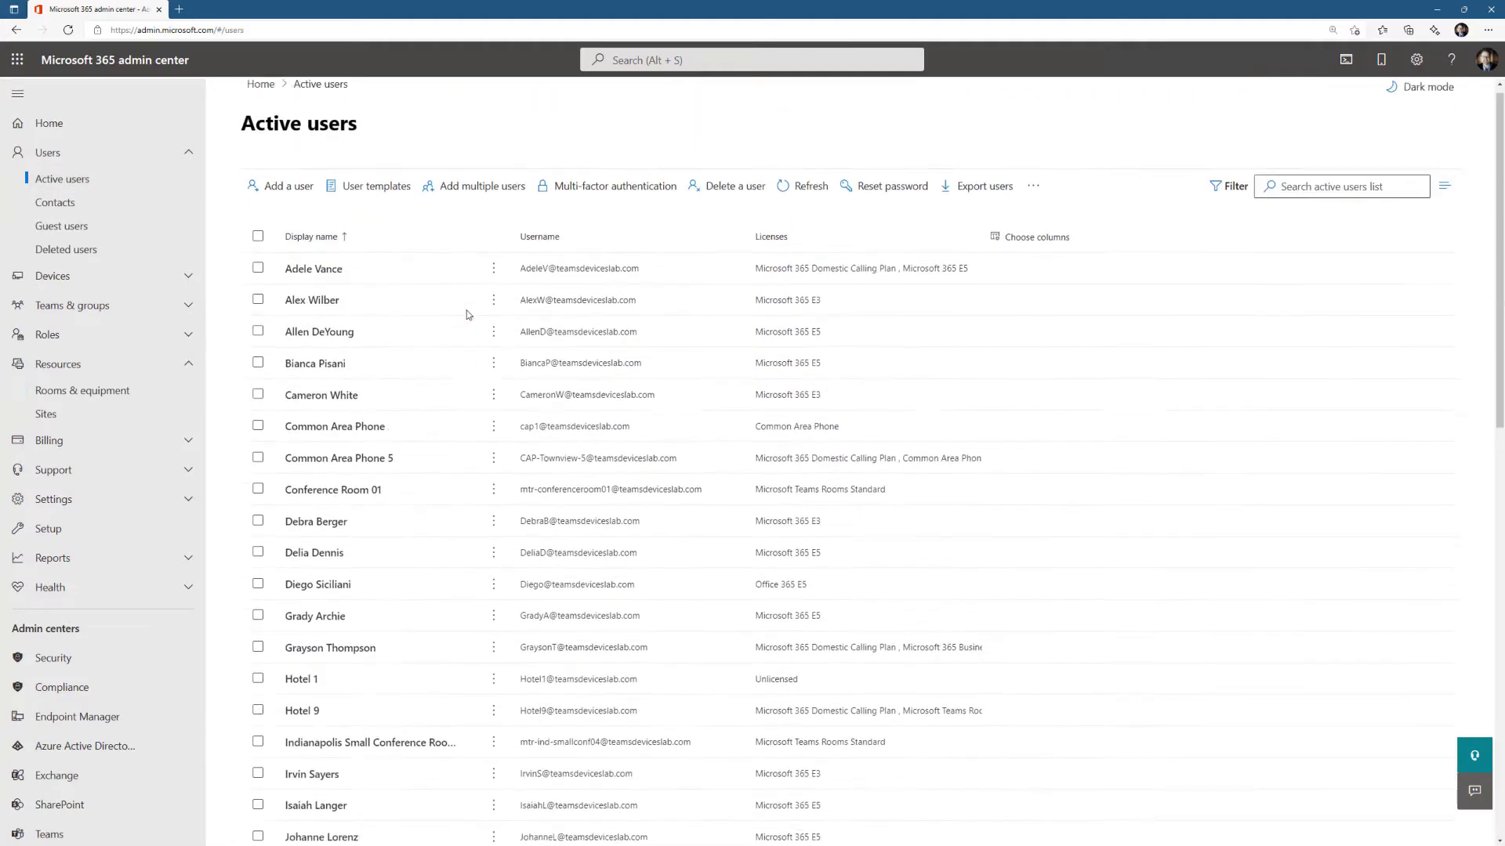
scroll(353, 627, "down", 1)
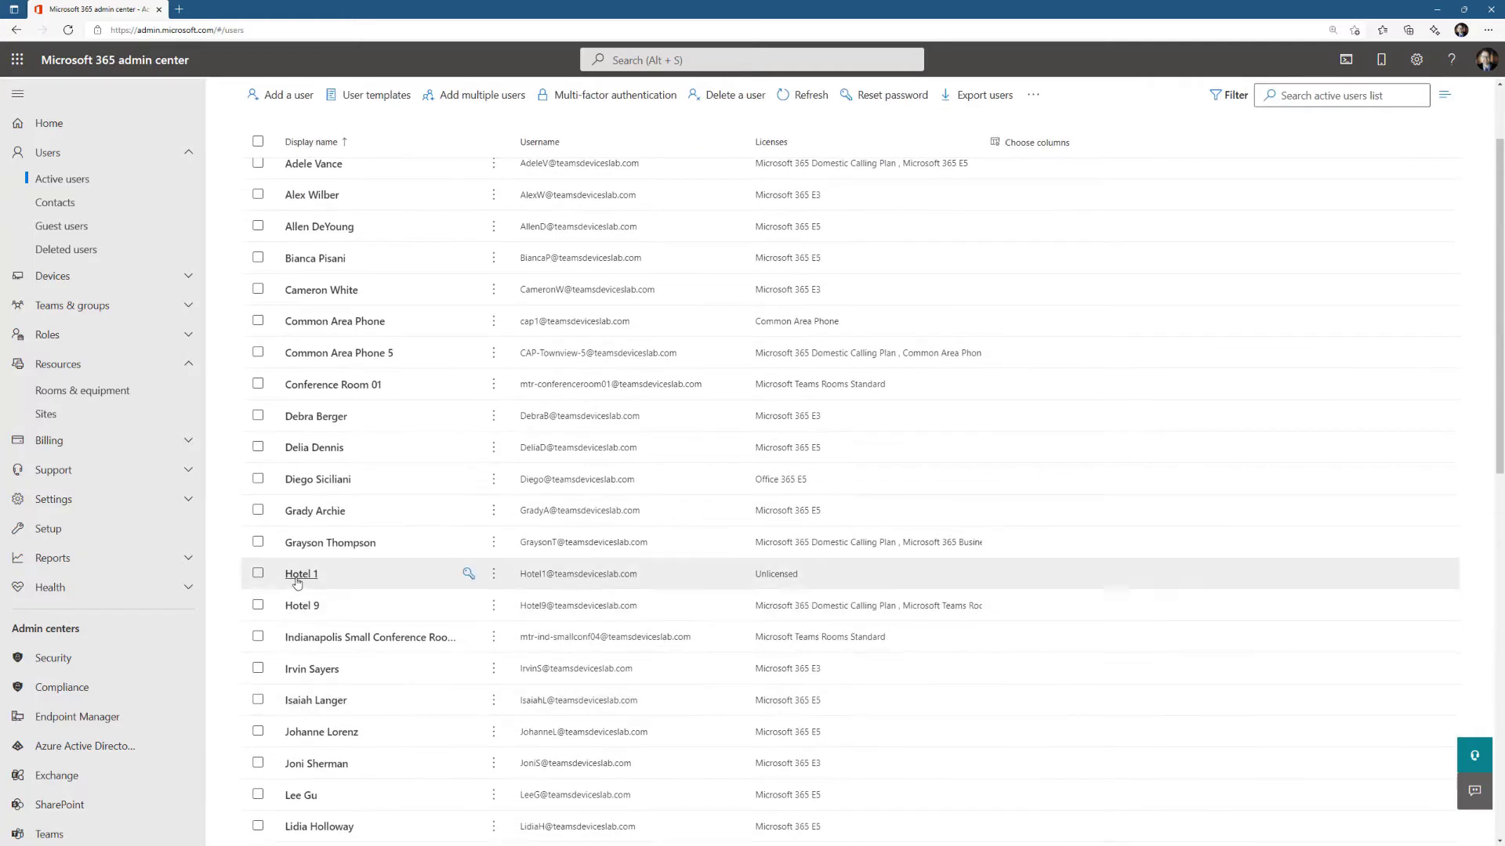
left_click(299, 580)
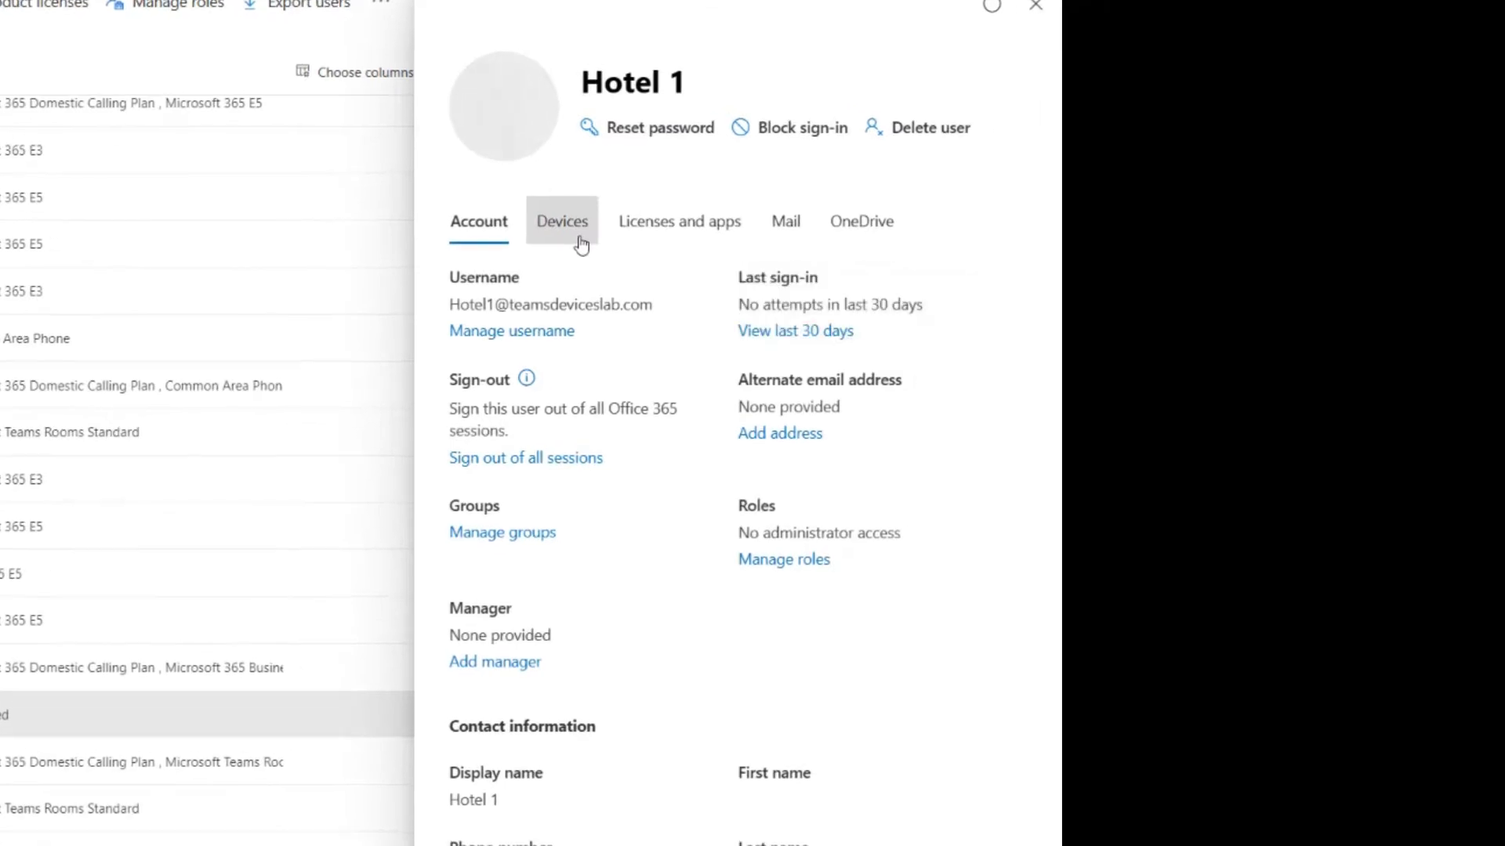
- Reset Hotel 1's password to a strong one, with no forced change at first sign-in
left_click(612, 140)
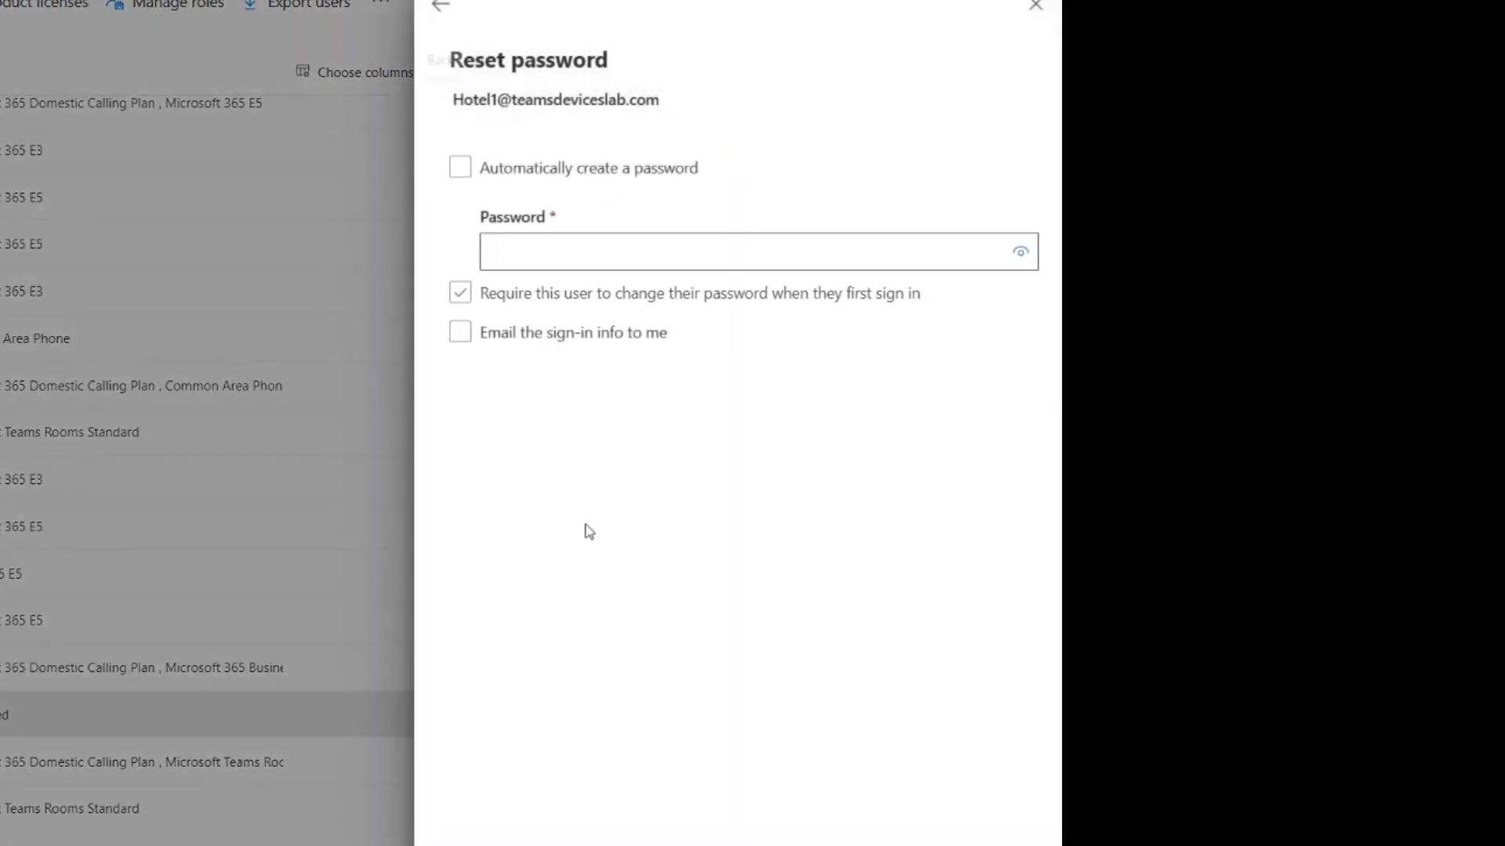
left_click(579, 250)
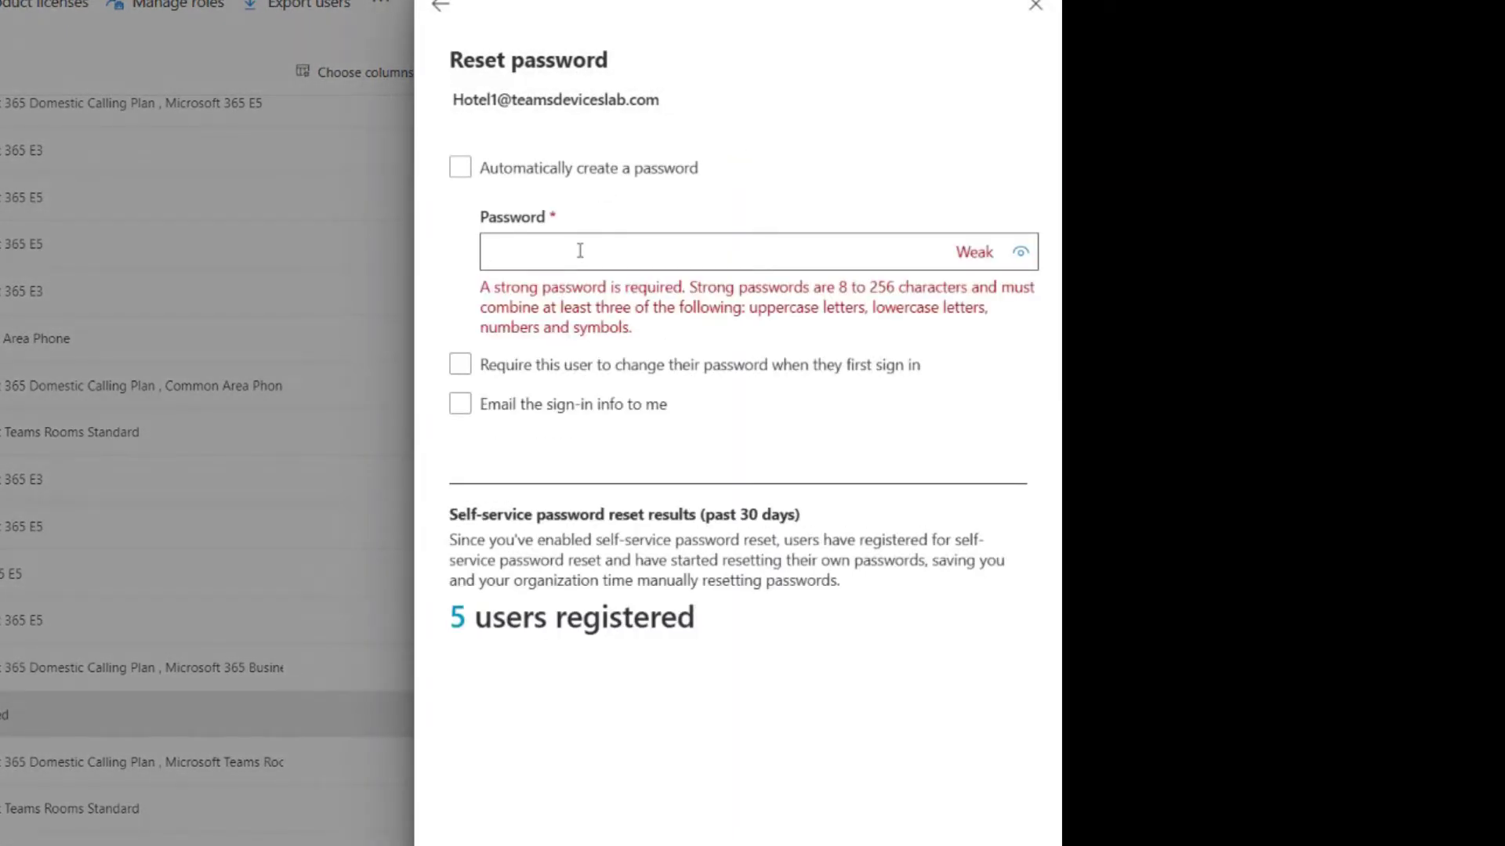
type("••••••••")
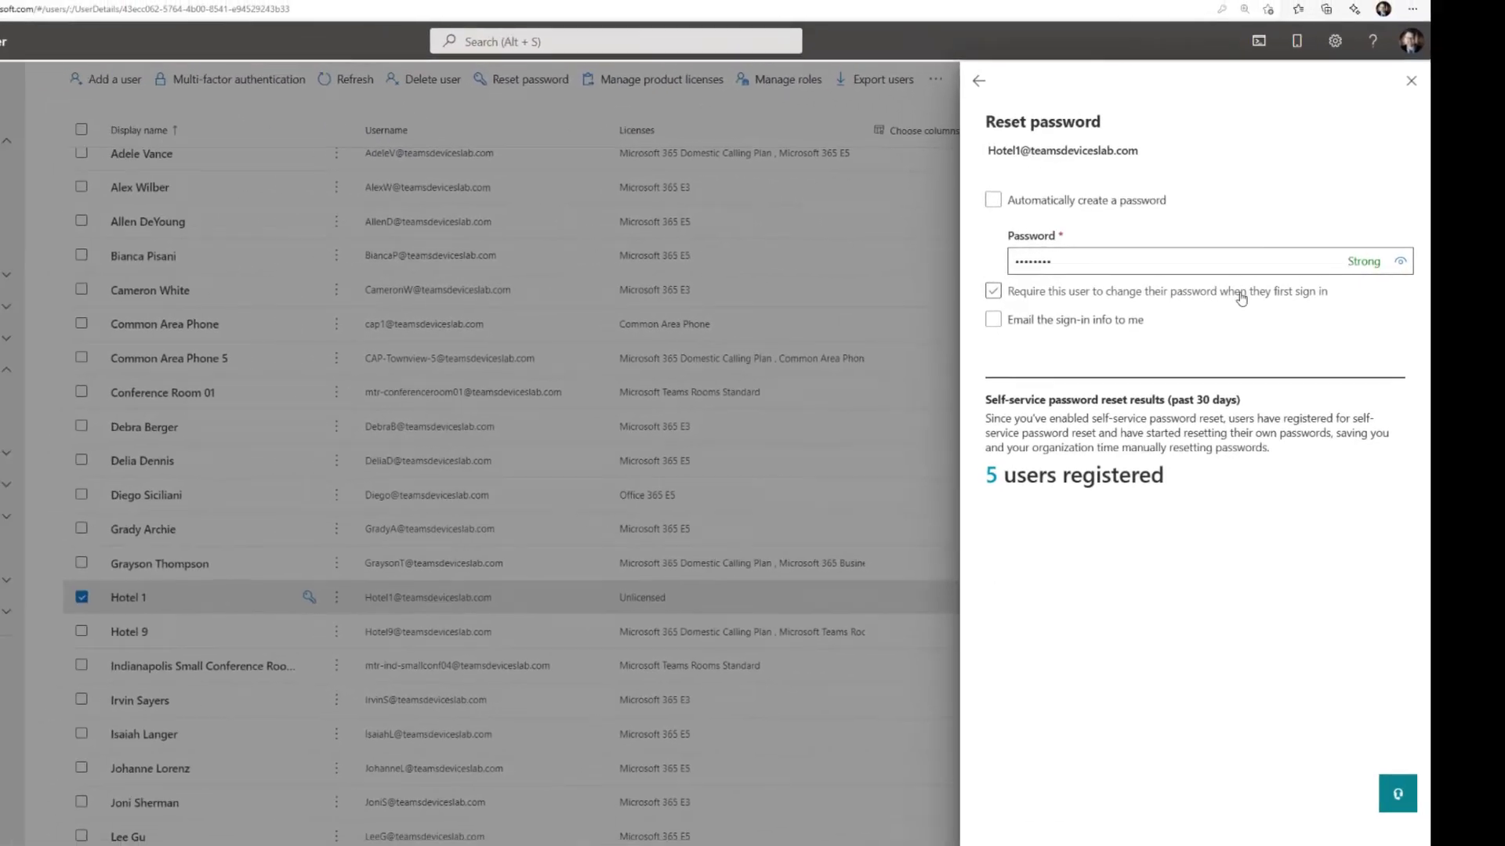
left_click(133, 186)
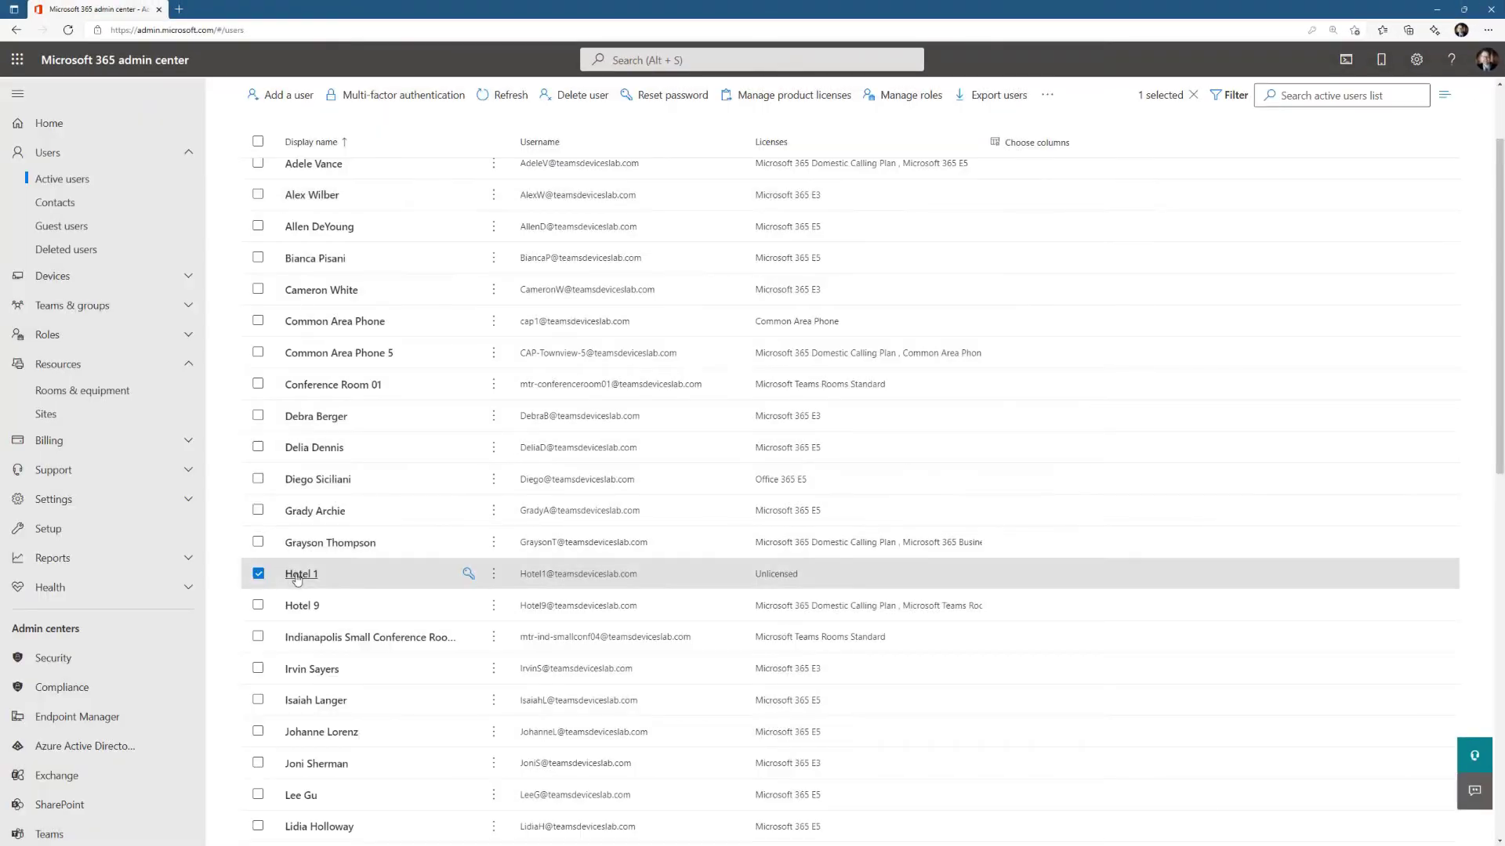
- Assign the Microsoft Teams Rooms Standard licence to Hotel 1 and save the change
left_click(296, 577)
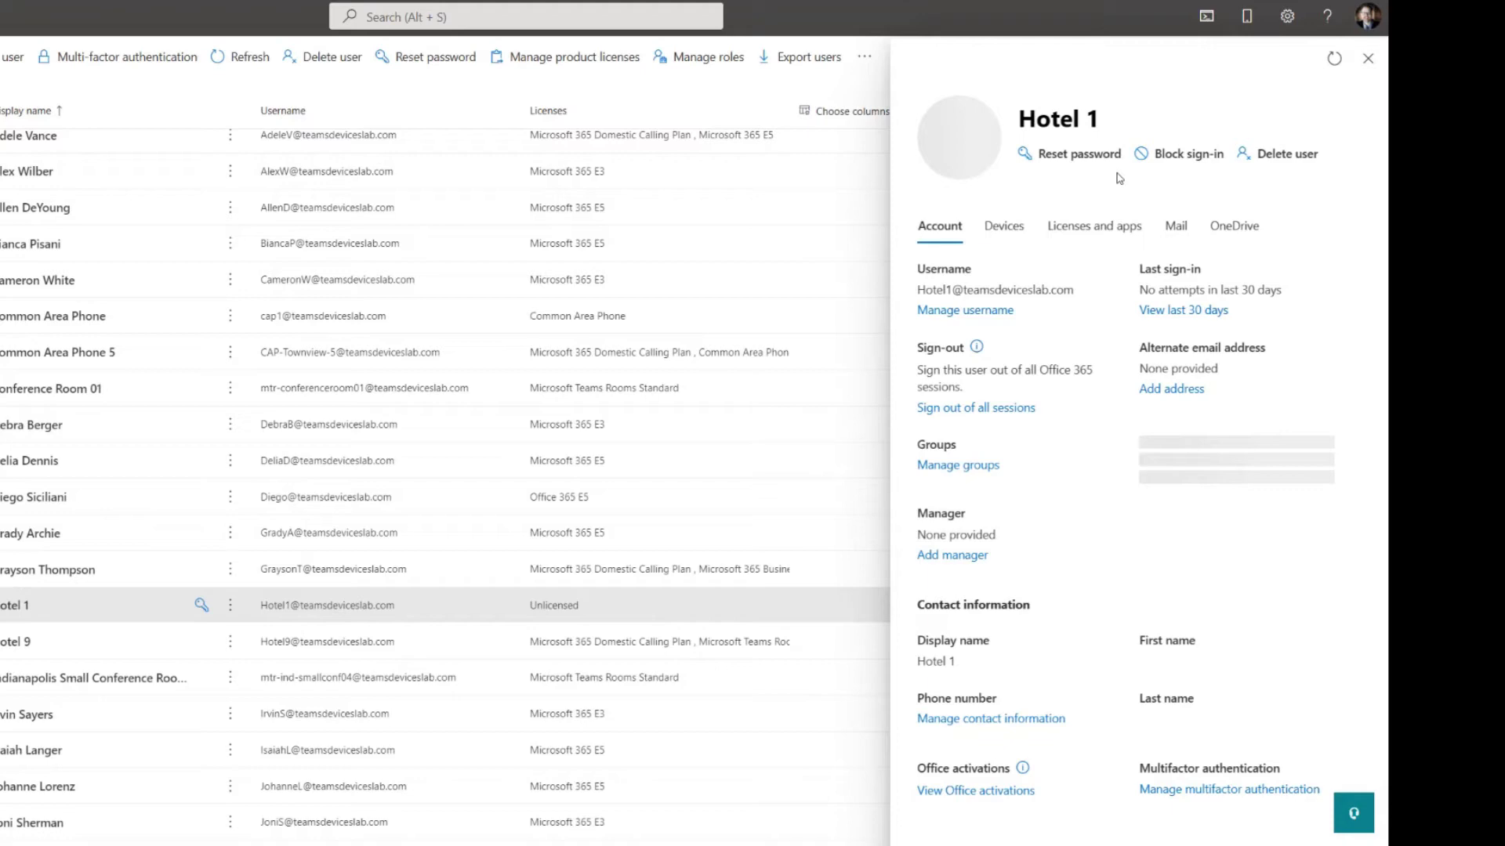
left_click(1120, 230)
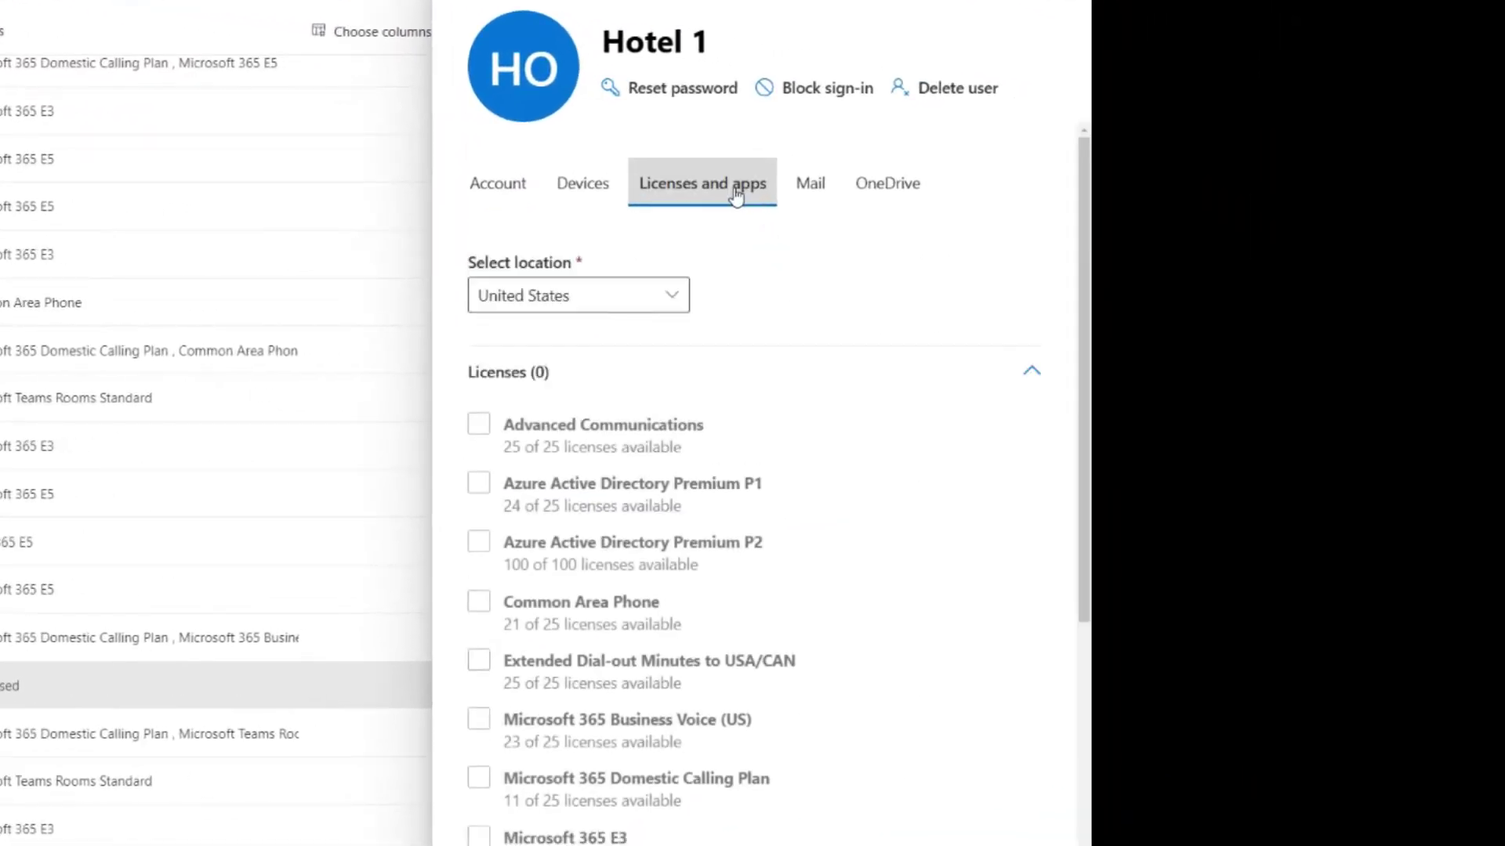
scroll(812, 543, "down", 3)
scroll(812, 543, "down", 5)
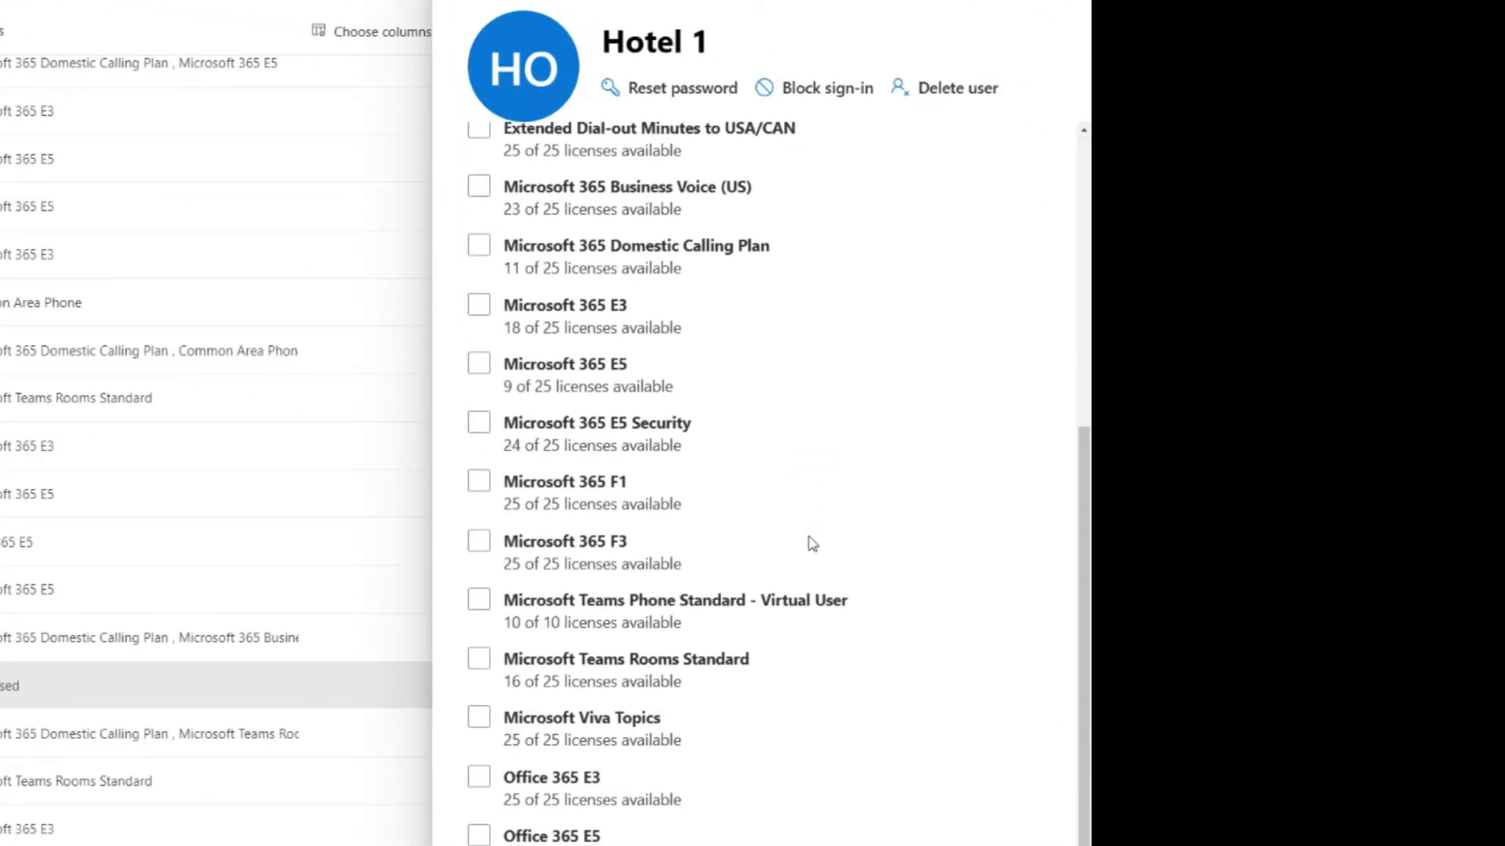
left_click(479, 476)
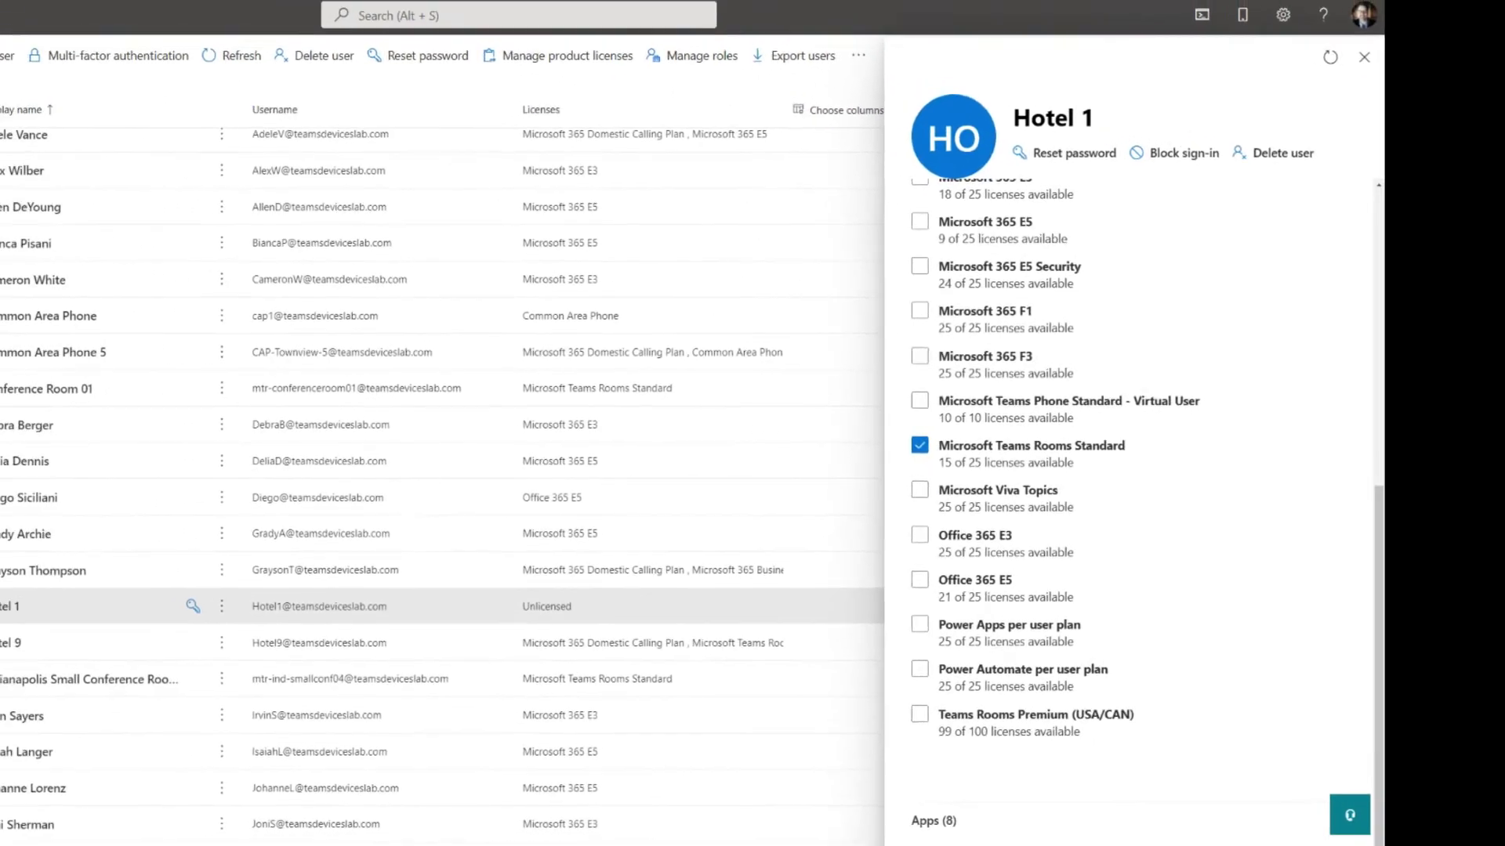
left_click(1138, 823)
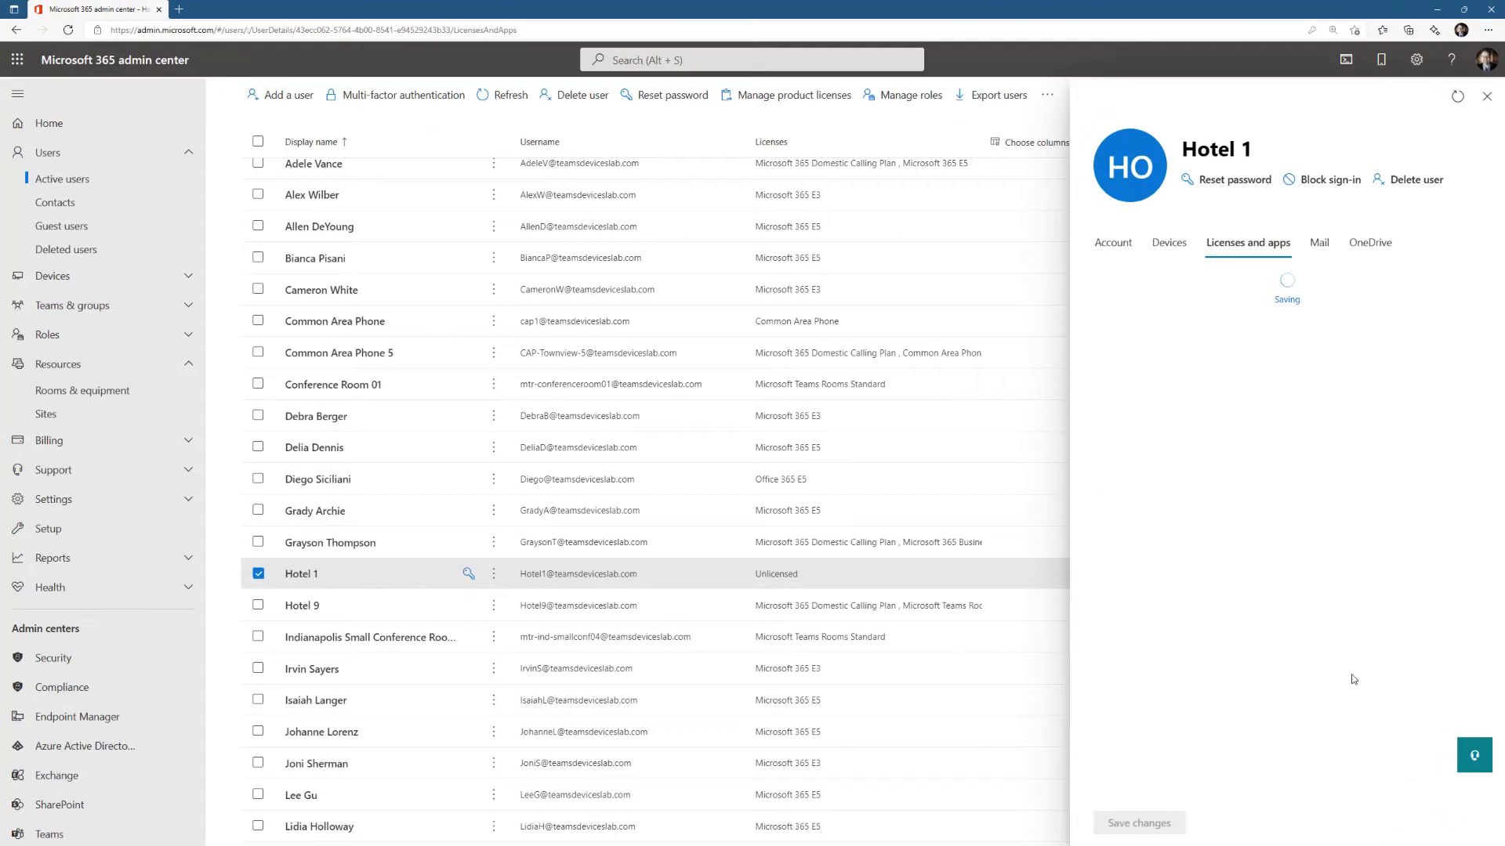
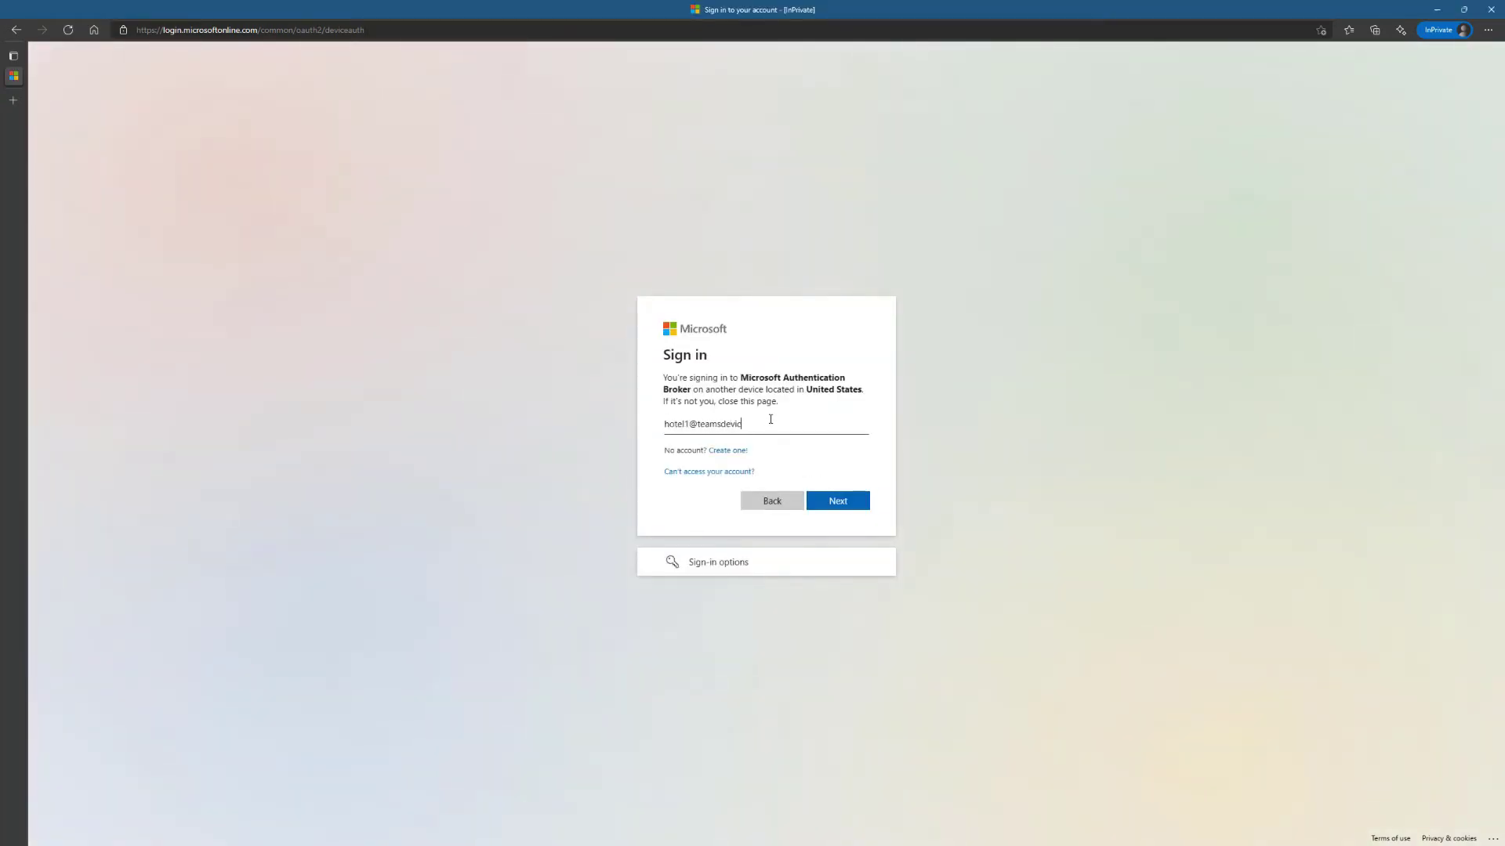
- Complete the room account e-mail and password sign-in, then approve the Authentication Broker prompt
type("eslab.com")
left_click(836, 500)
type("********")
left_click(837, 494)
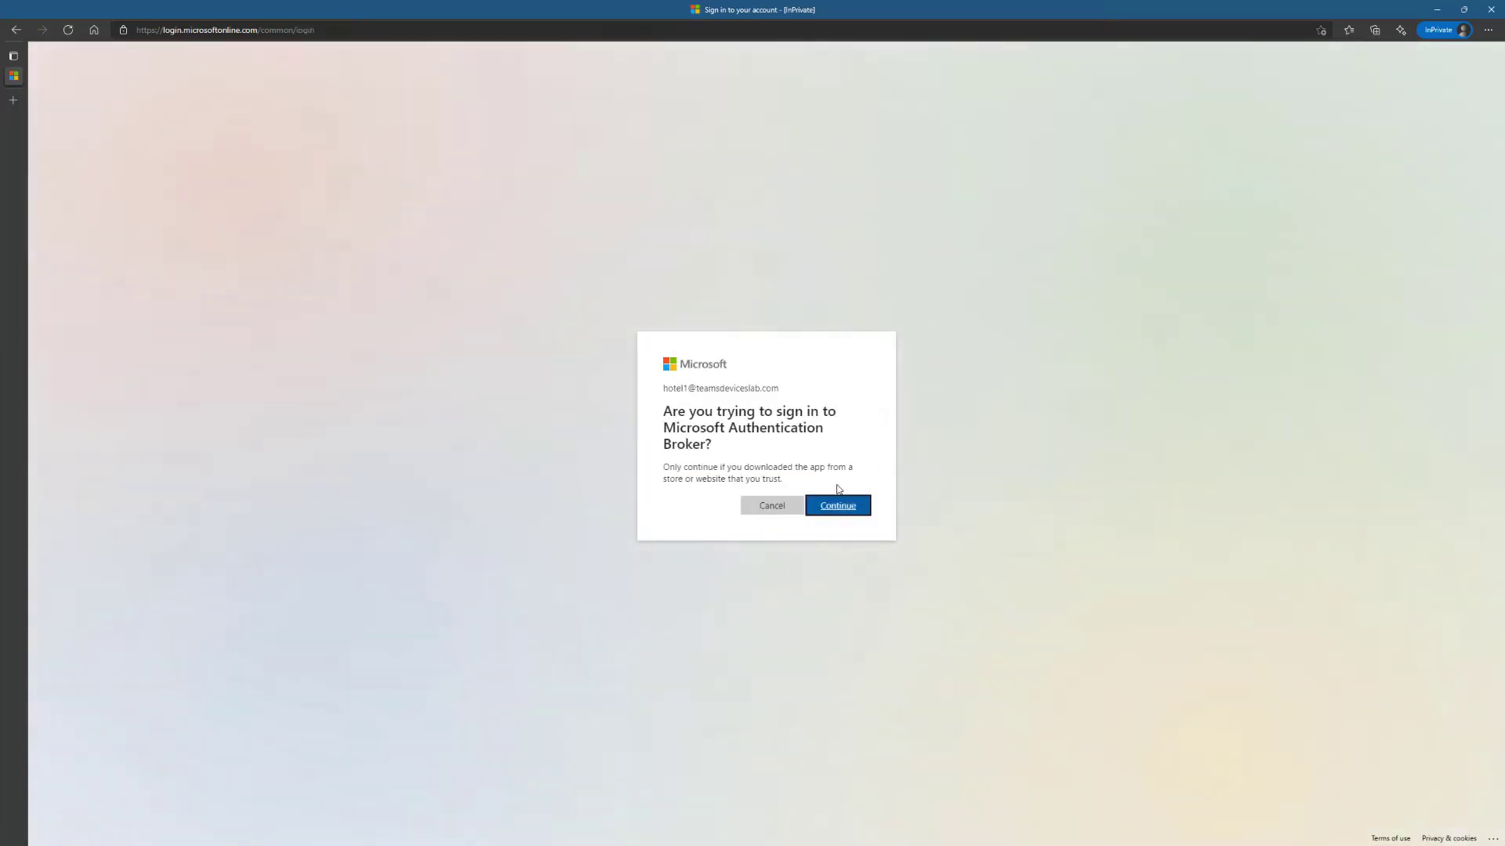
left_click(838, 507)
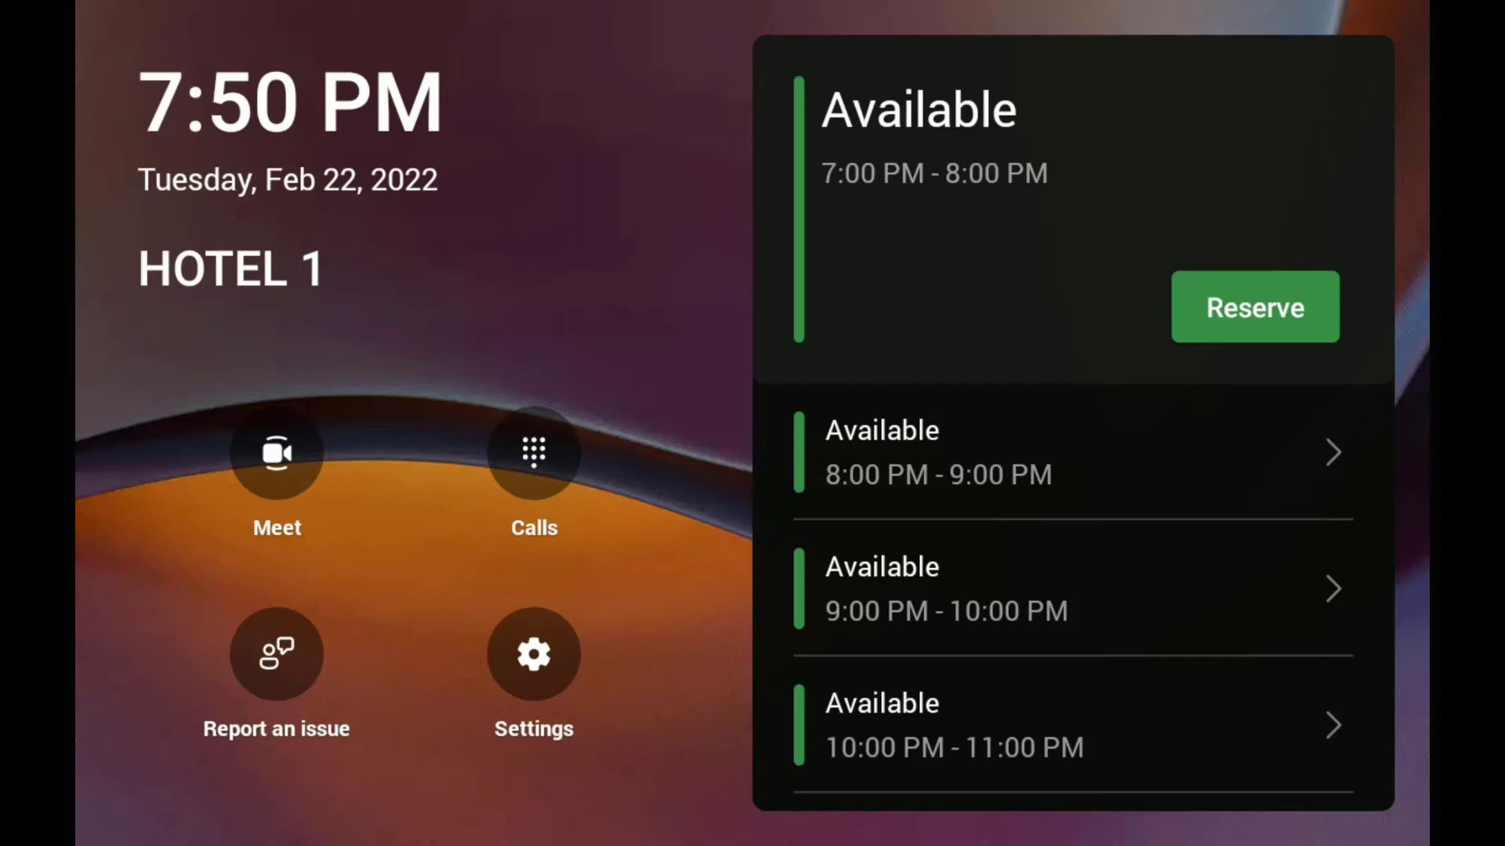
- Start a Hotel 1 reservation for the current 7:50 PM slot
left_click(1254, 307)
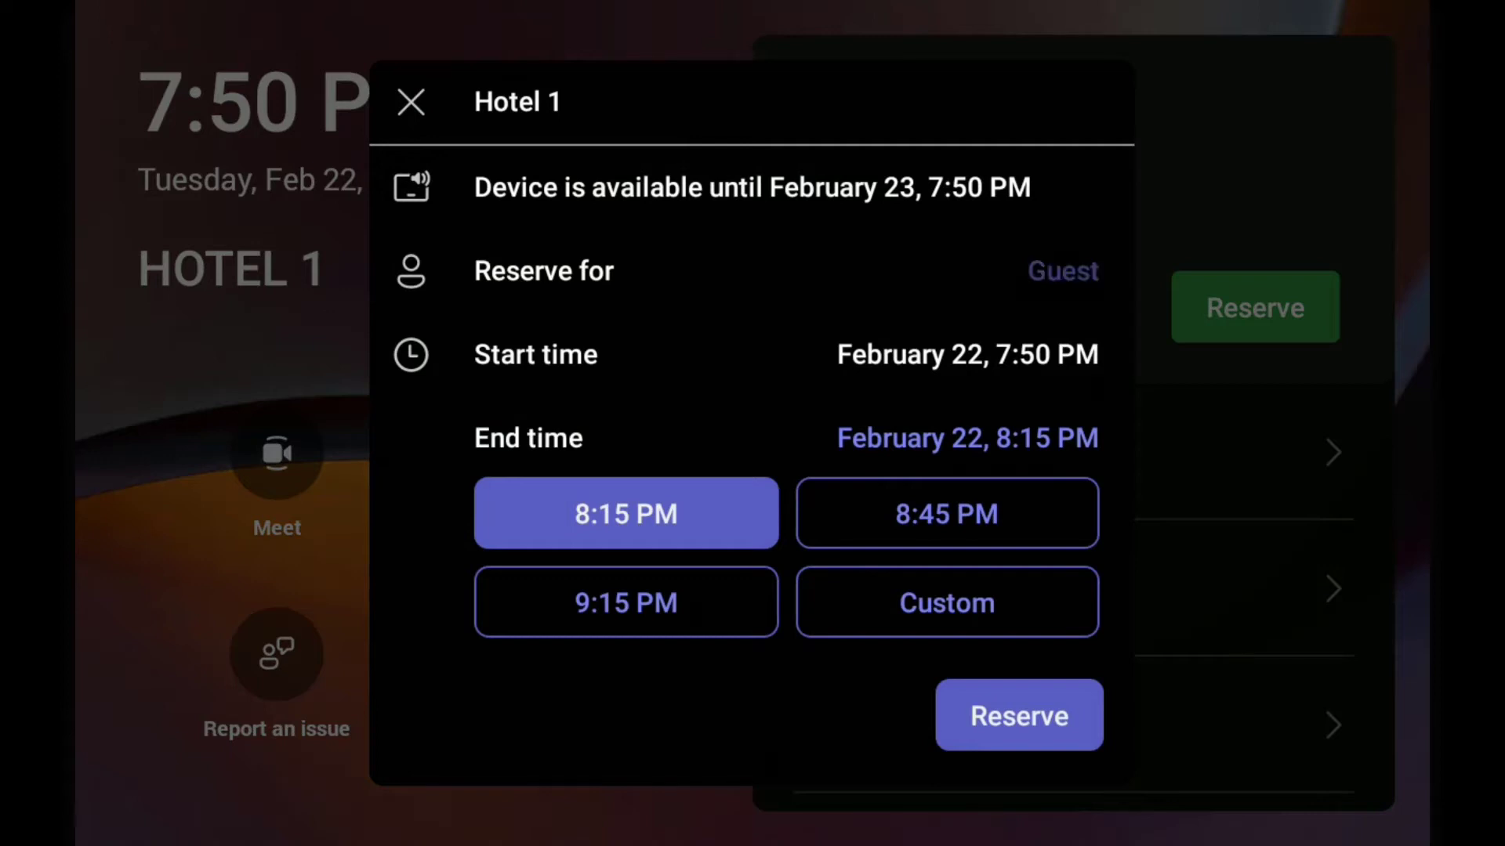
- Reserve Hotel 1 for the marketing manager from 7:50 PM until 9:15 PM
left_click(1063, 271)
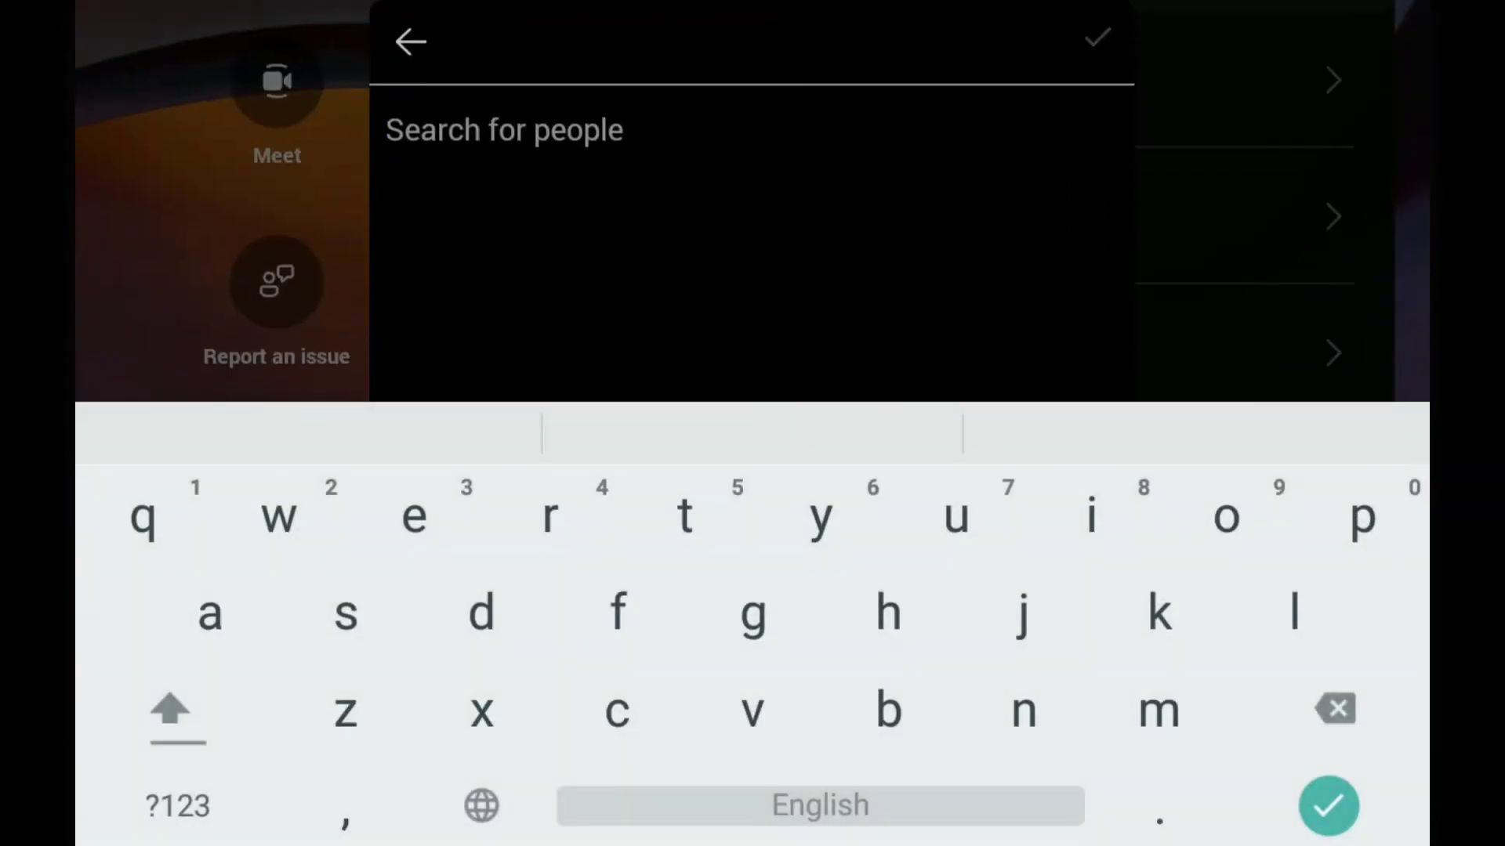
type("megan")
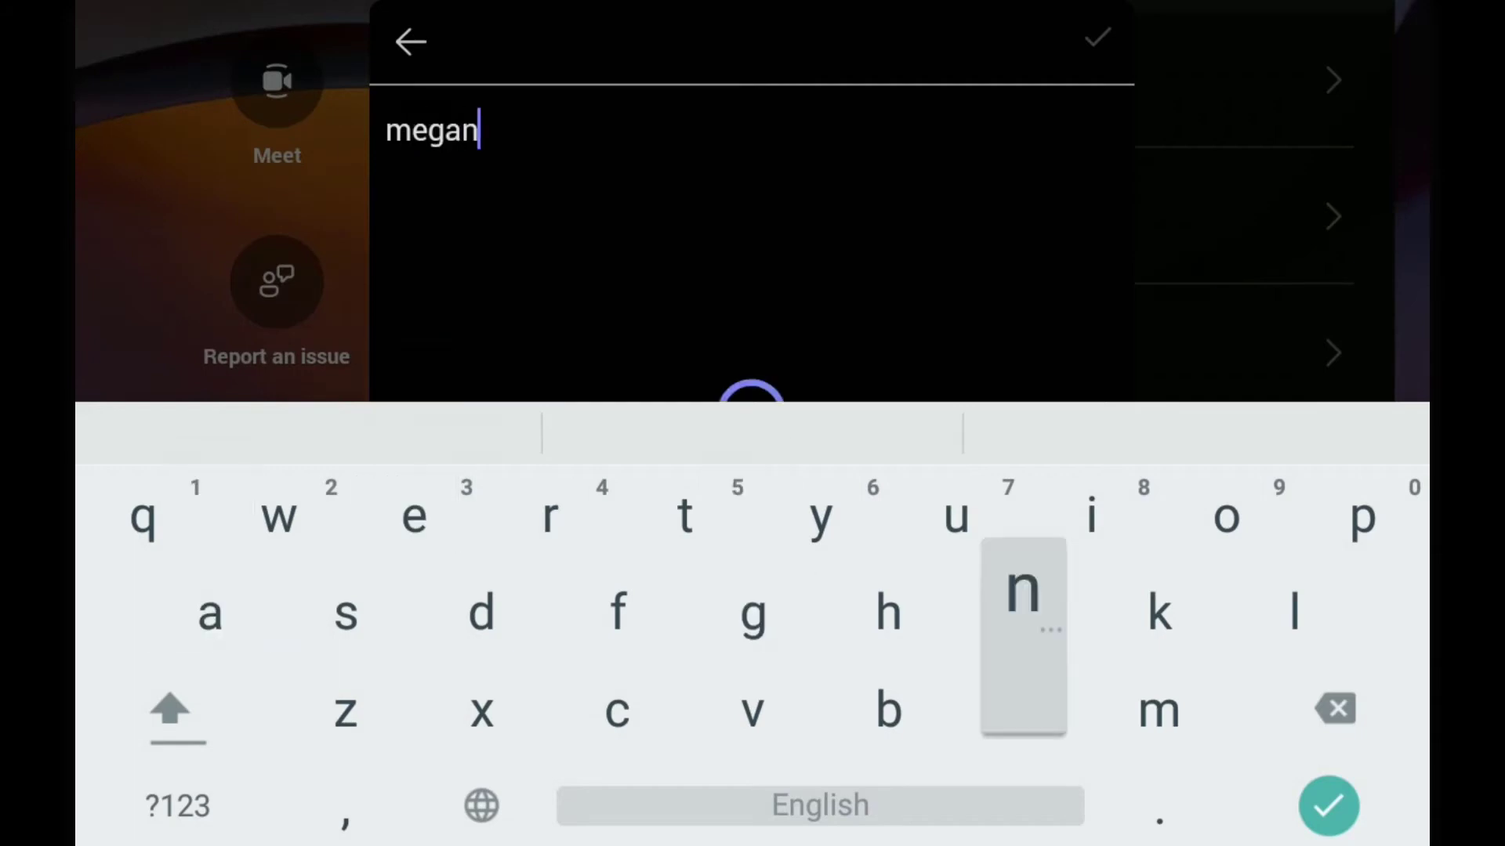
type(" bow")
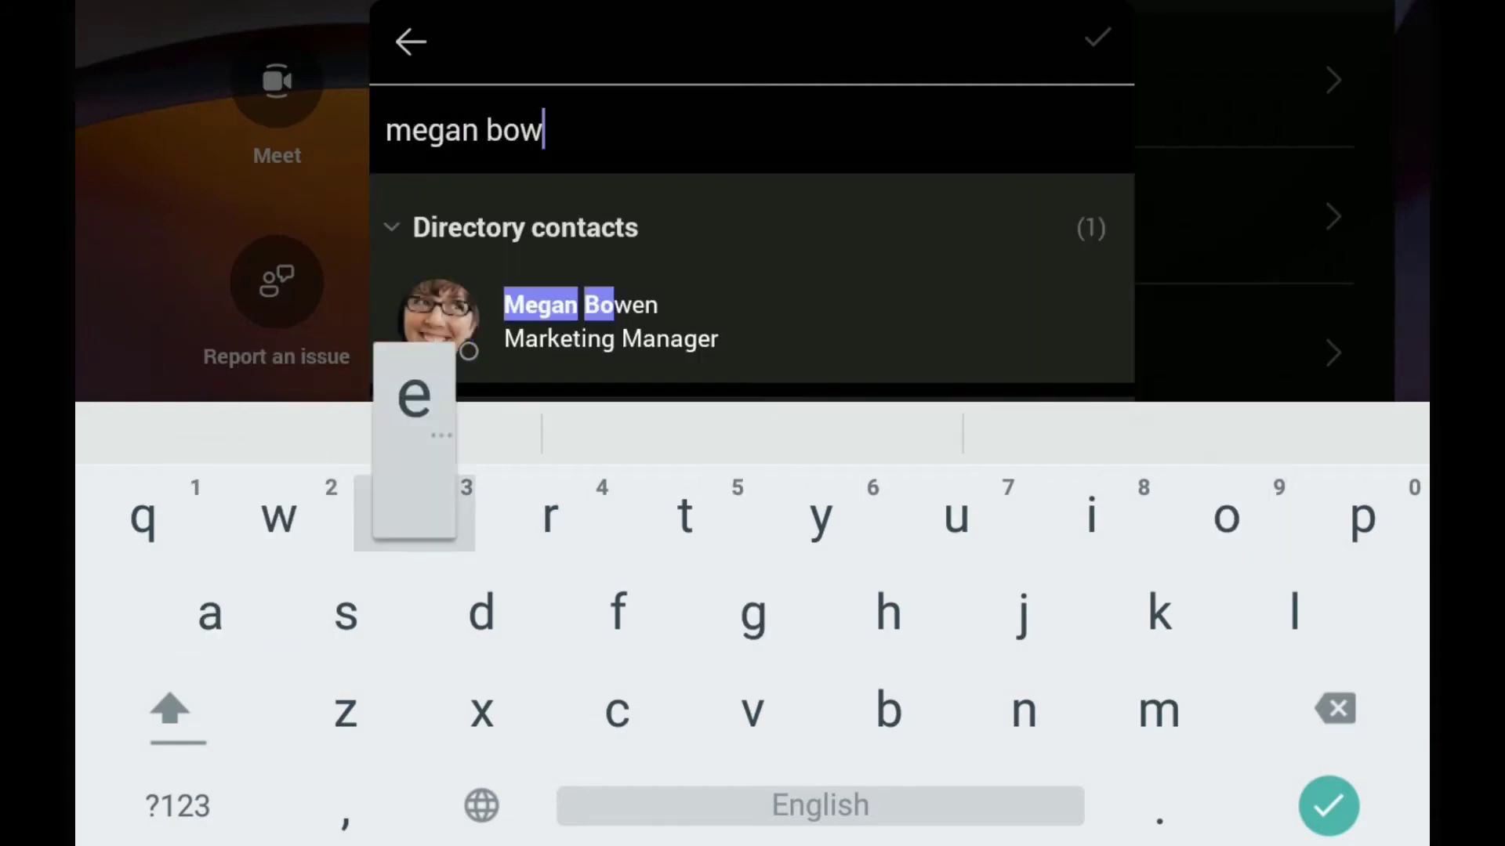
type("e")
left_click(579, 322)
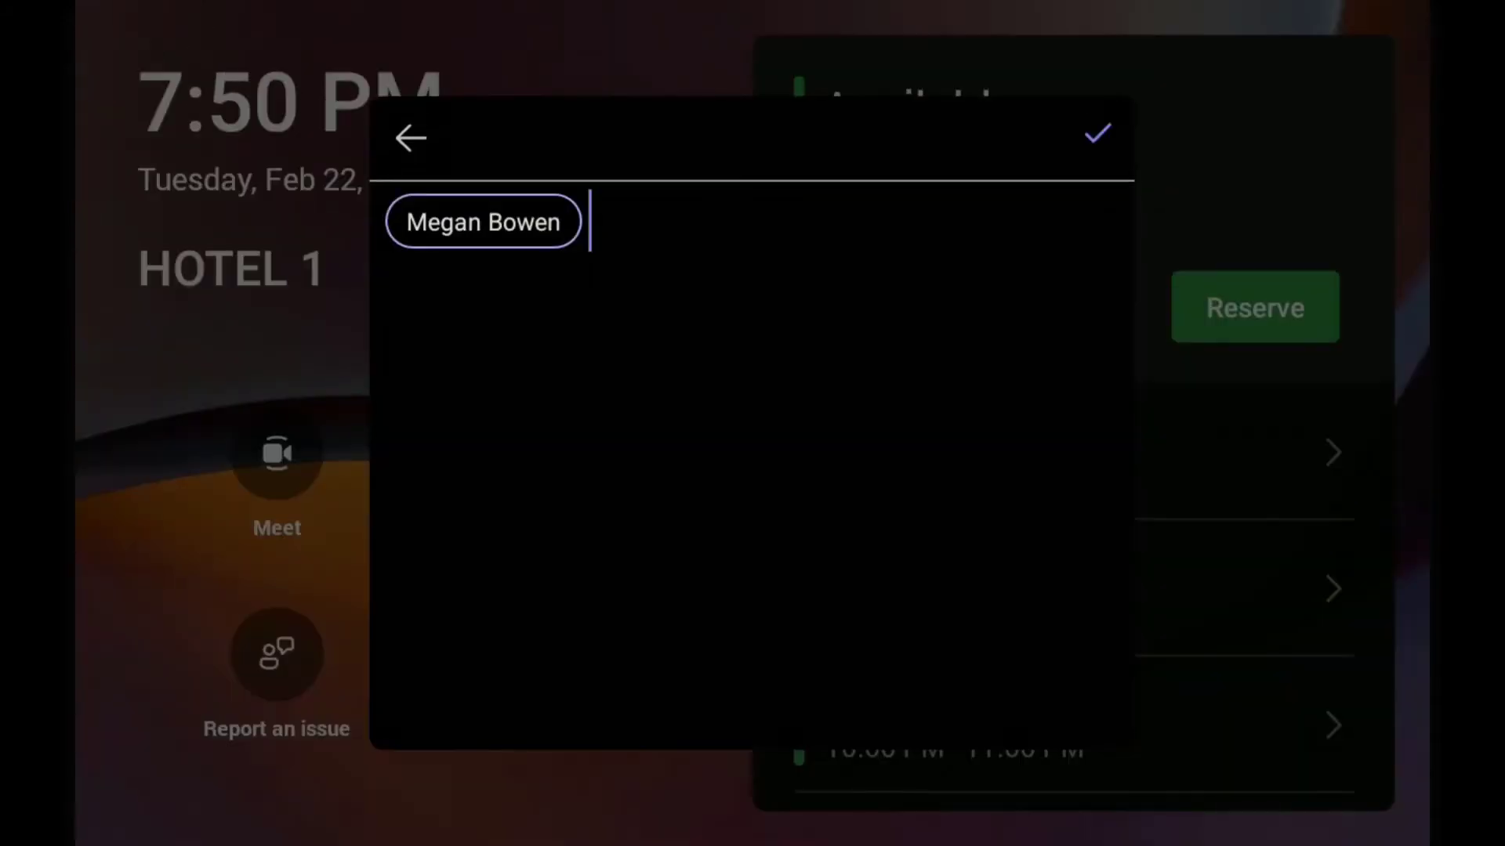
left_click(1097, 134)
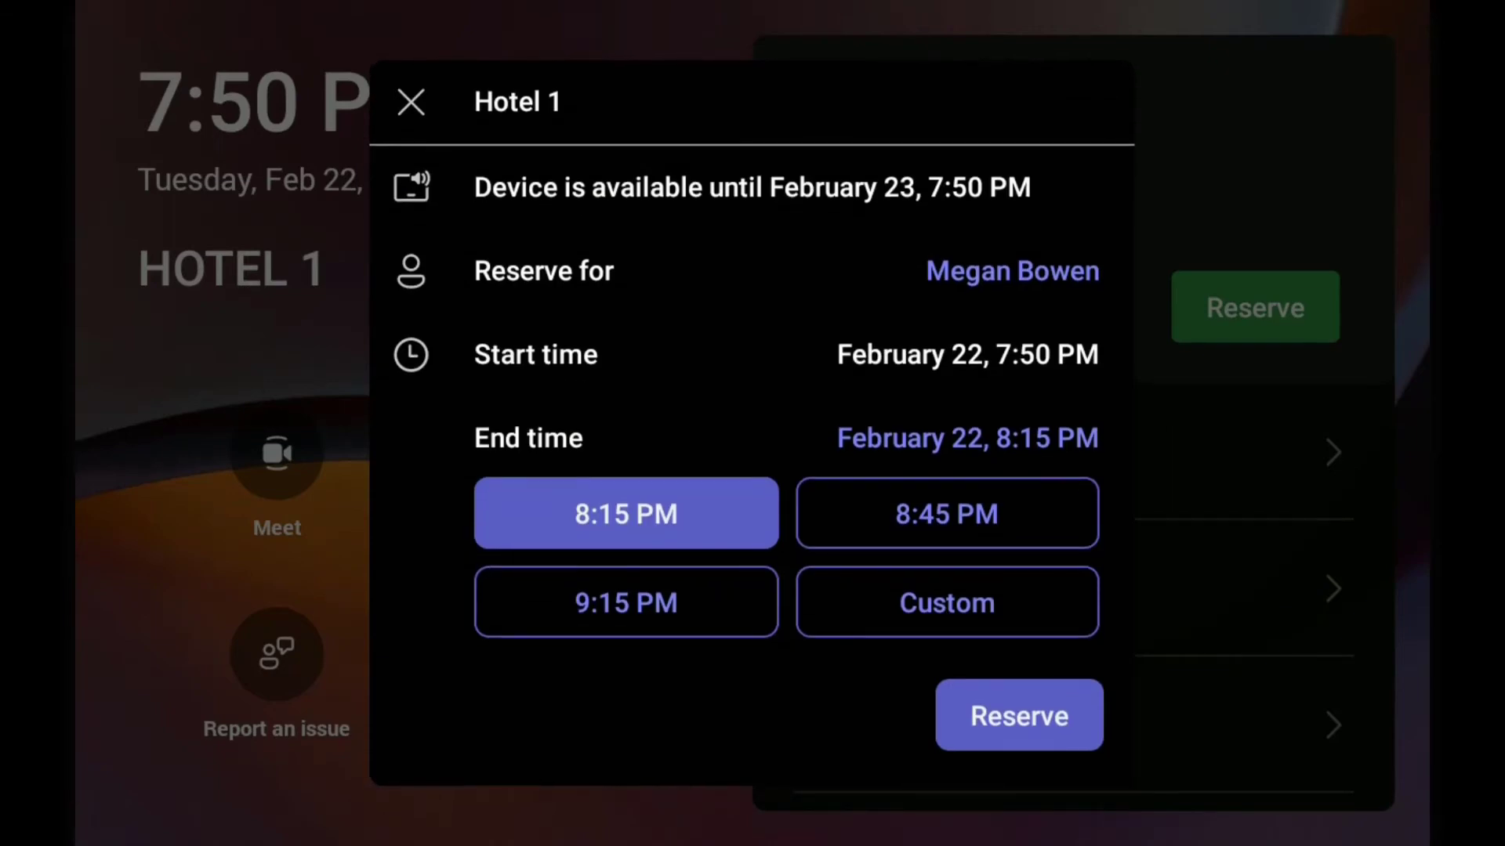
left_click(625, 602)
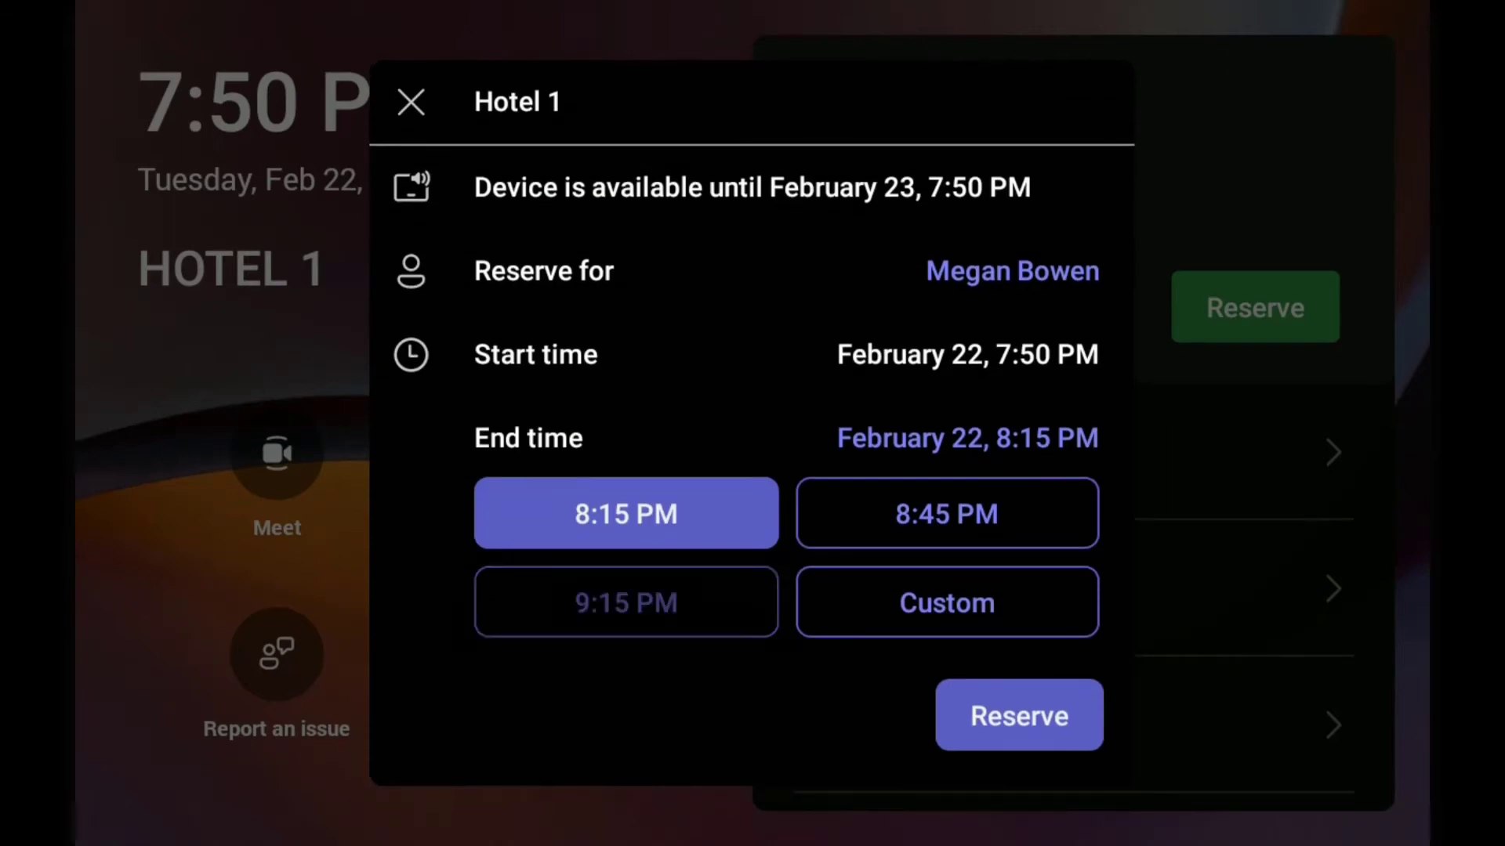
left_click(1019, 715)
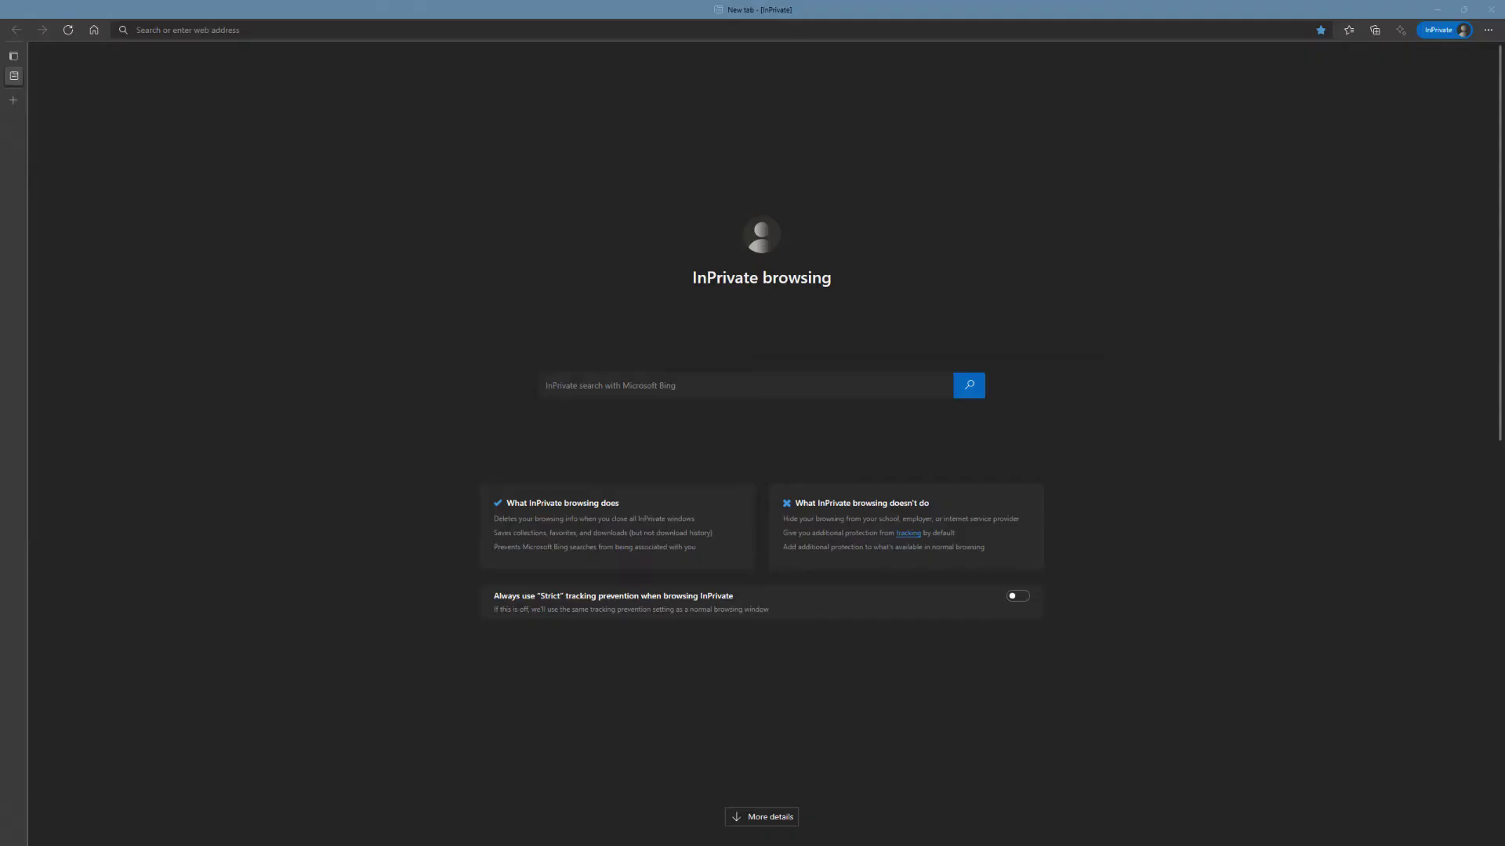
- Go to outlook.office.com in the browser
left_click(391, 31)
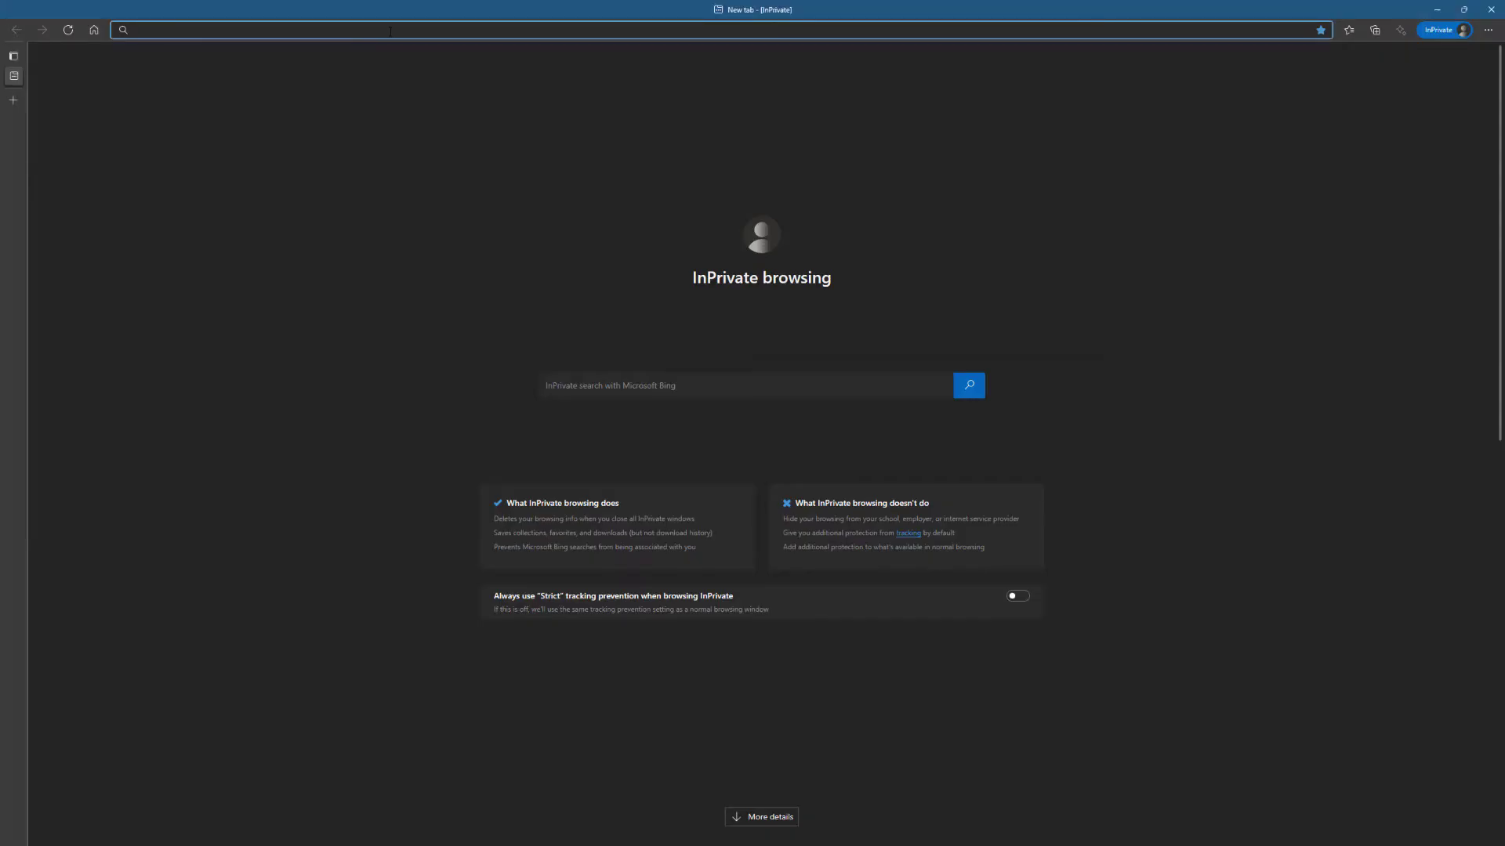
type("outlook.")
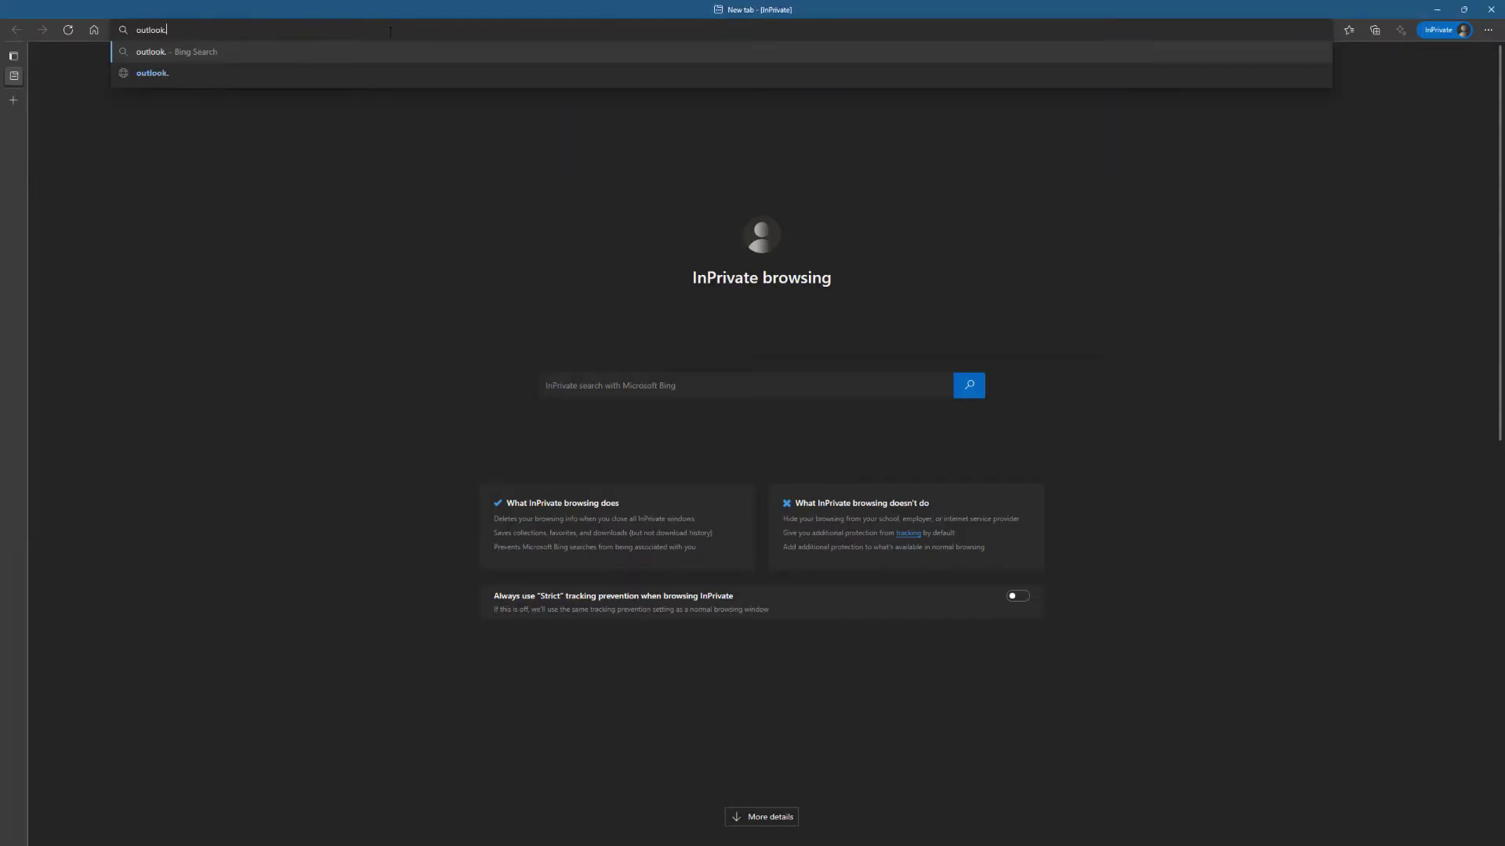
type("office.com")
key("Return")
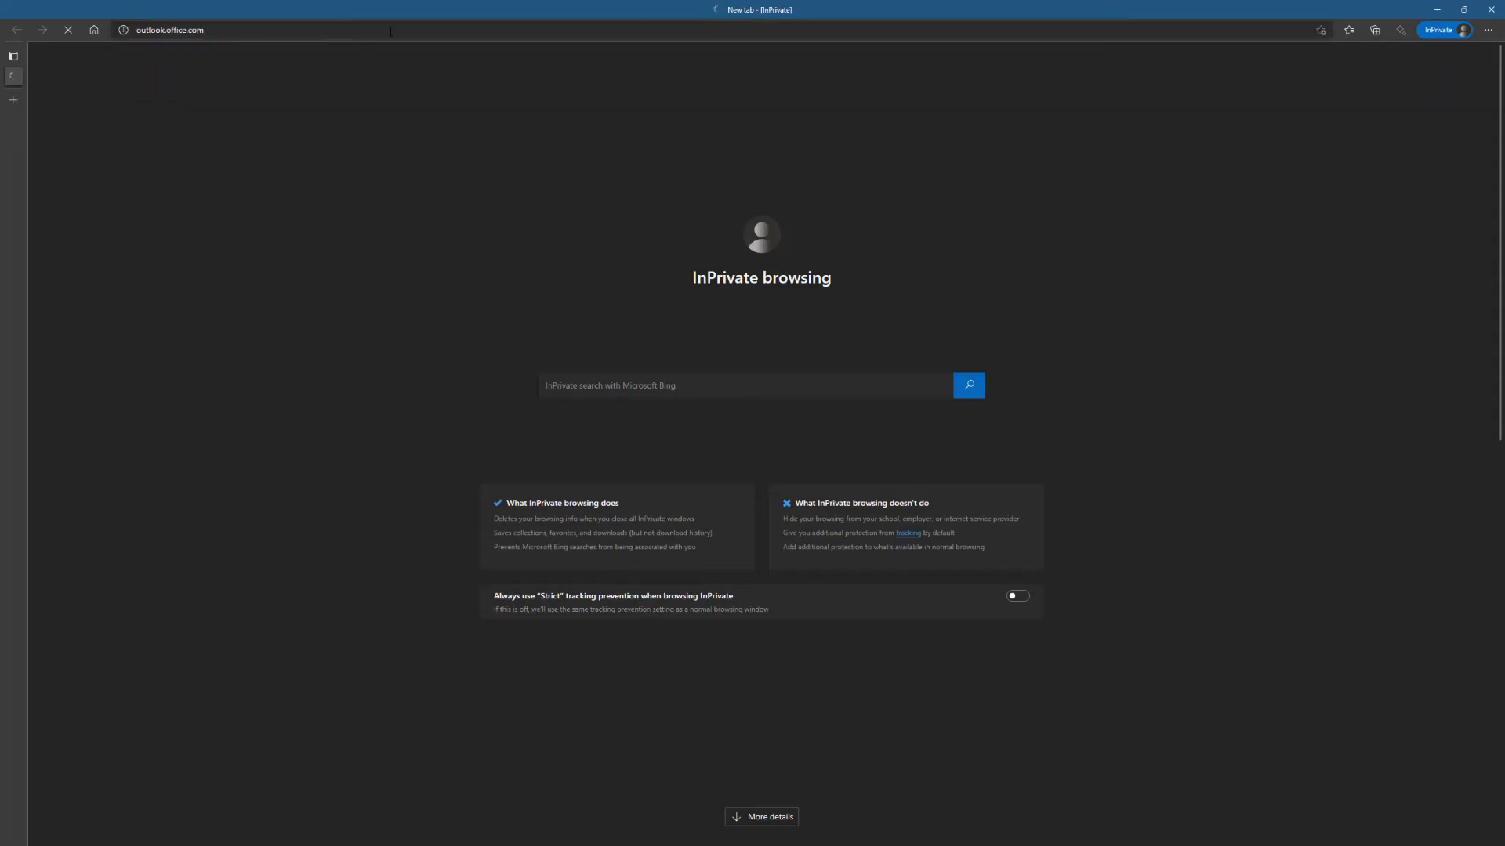
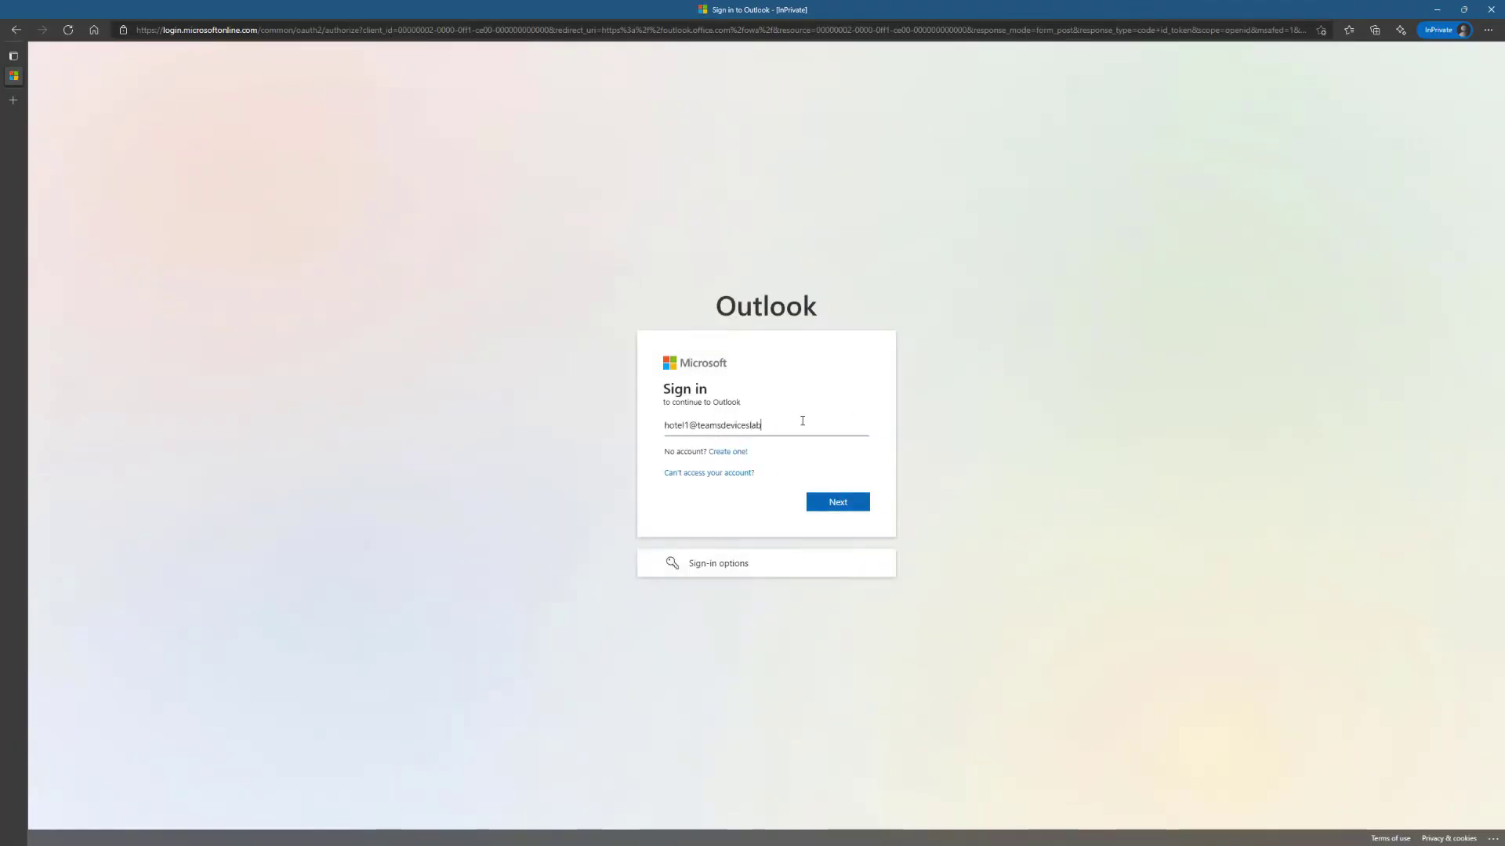
- Sign in with the Hotel 1 room account e-mail and password, staying signed in, and switch to the calendar
key("Return")
key("ctrl+v")
key("Return")
left_click(836, 523)
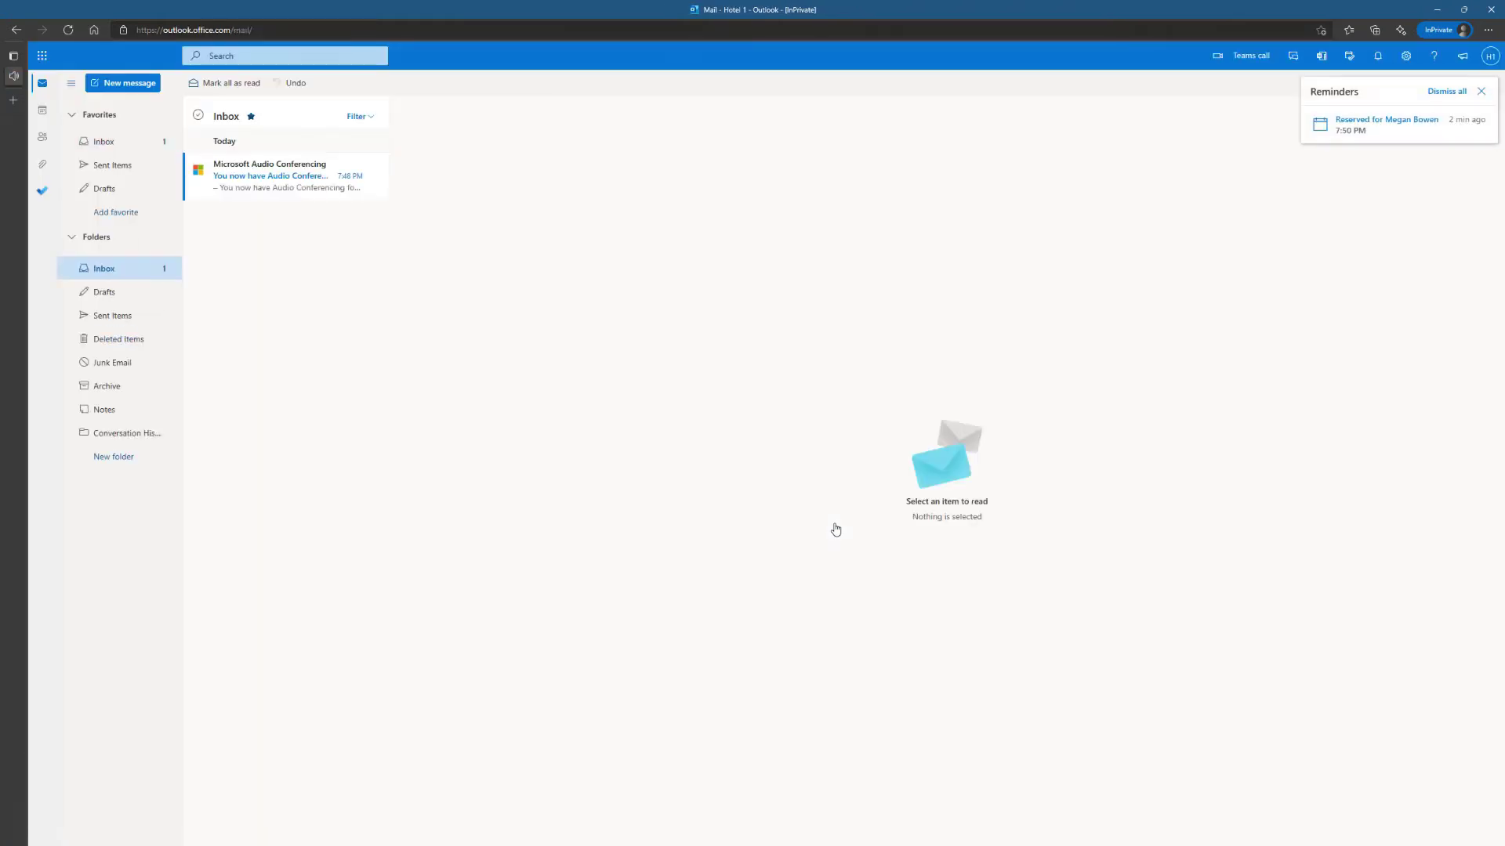
left_click(42, 110)
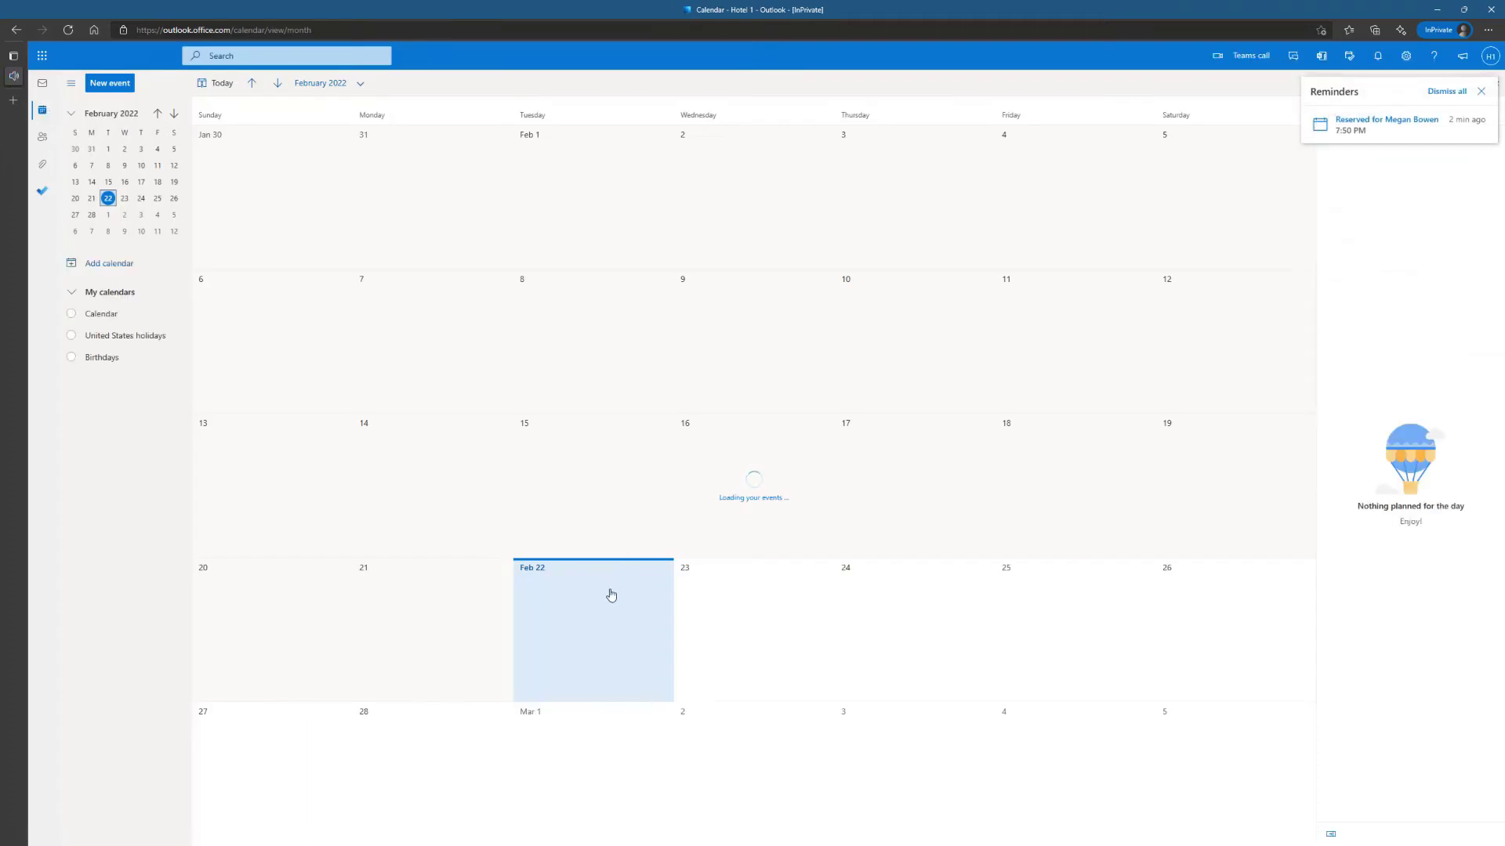
- Open the Feb 22 7:50 PM reservation event in the Hotel 1 calendar
left_click(599, 587)
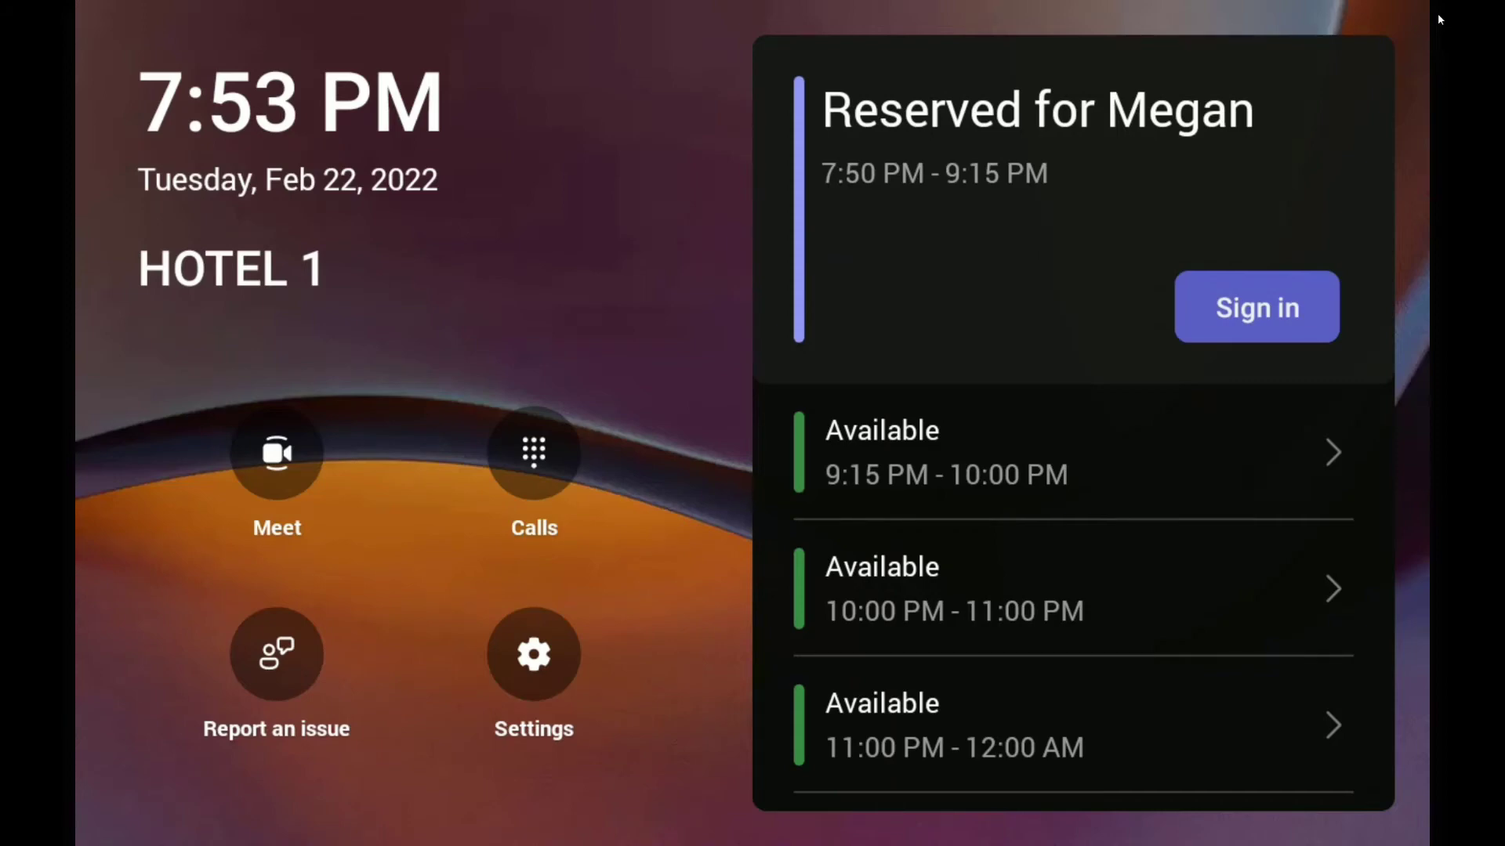
- Sign the reserved Hotel 1 desk in with the user's e-mail and password, then view Calls
left_click(1257, 306)
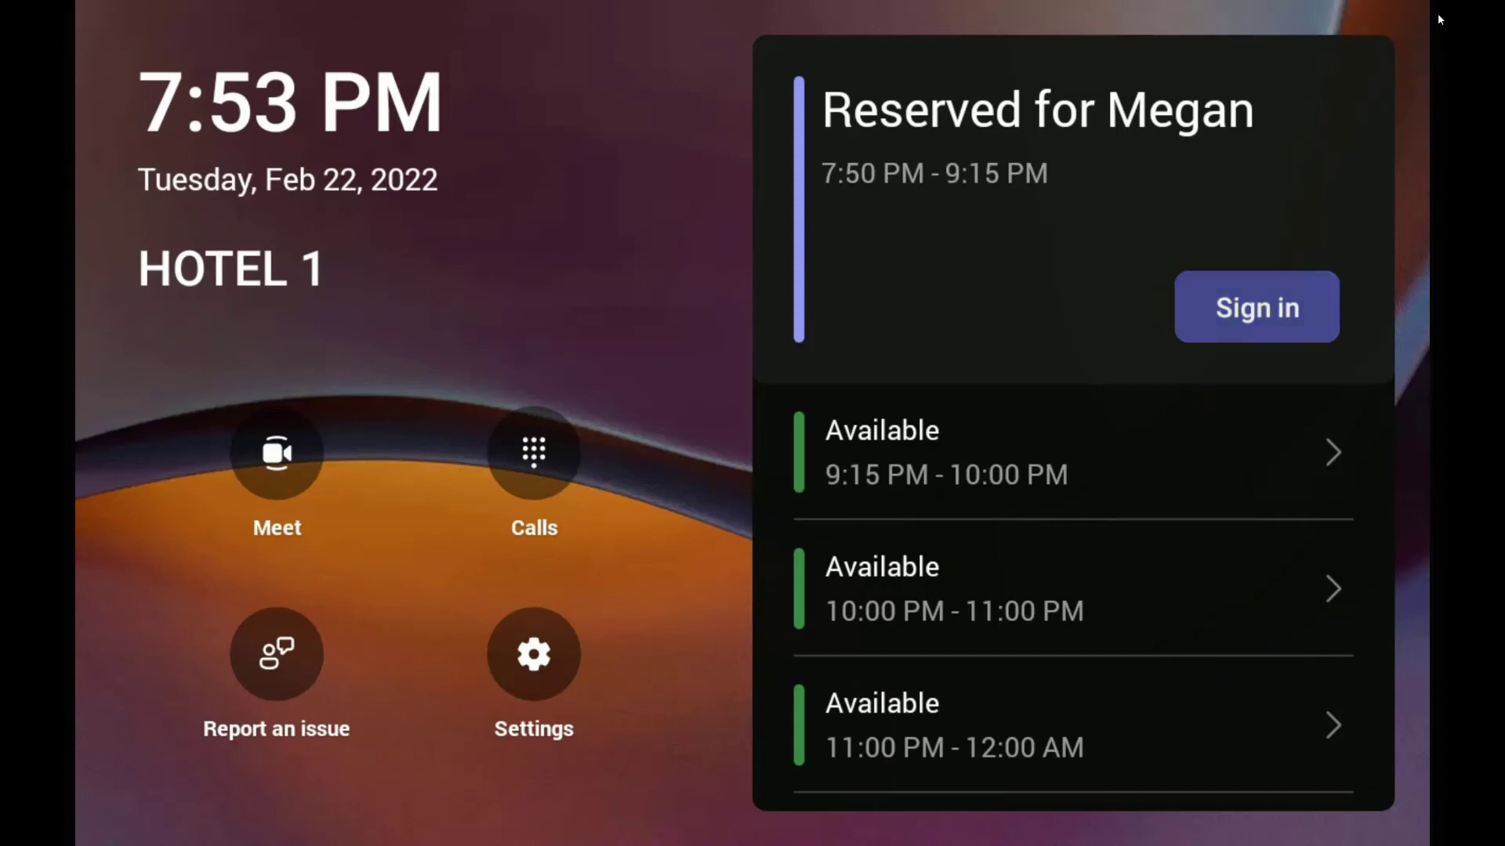
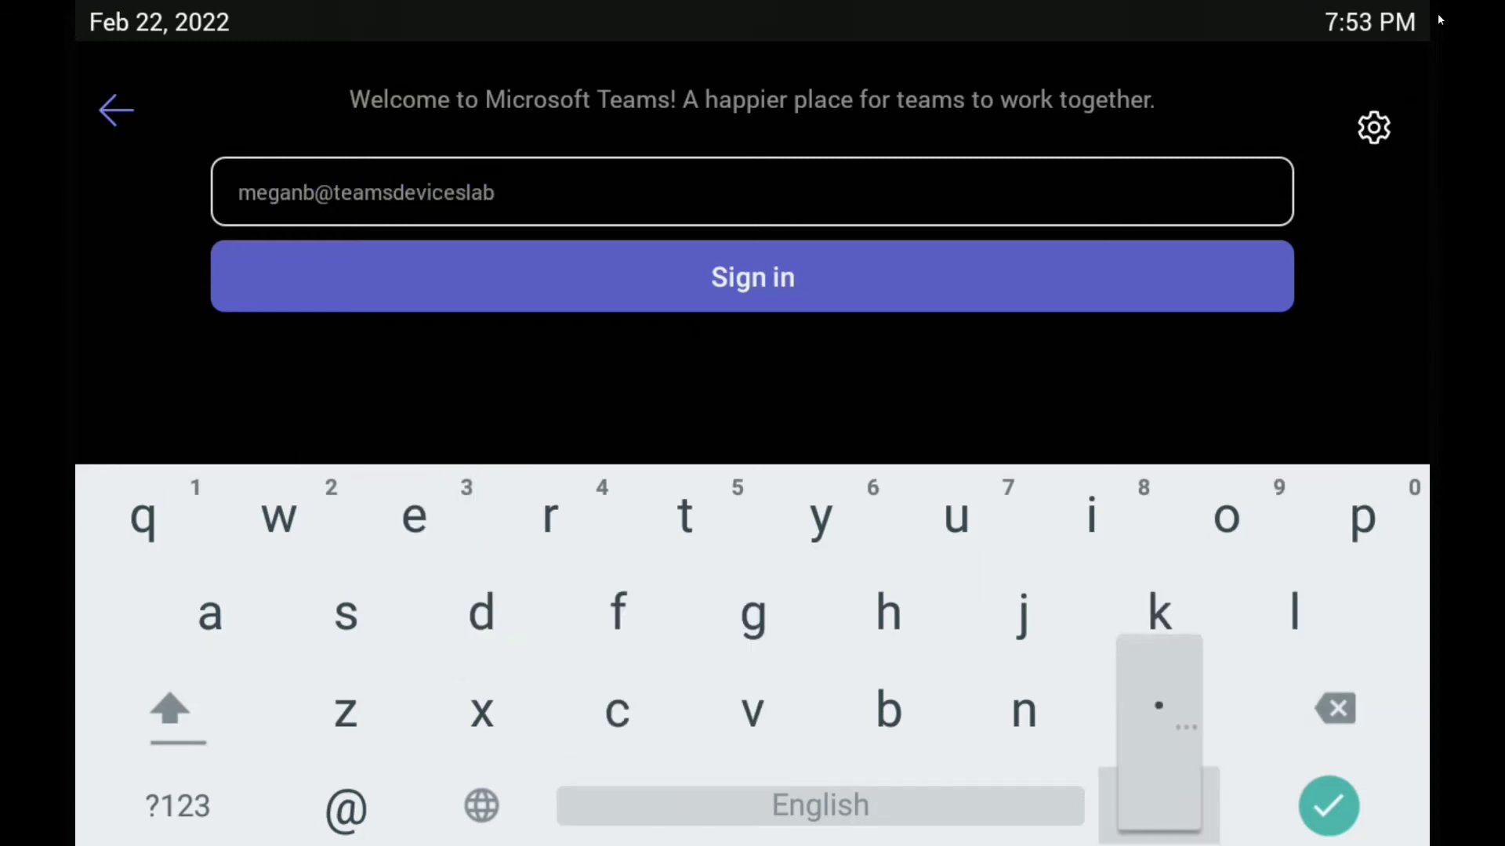
key("Return")
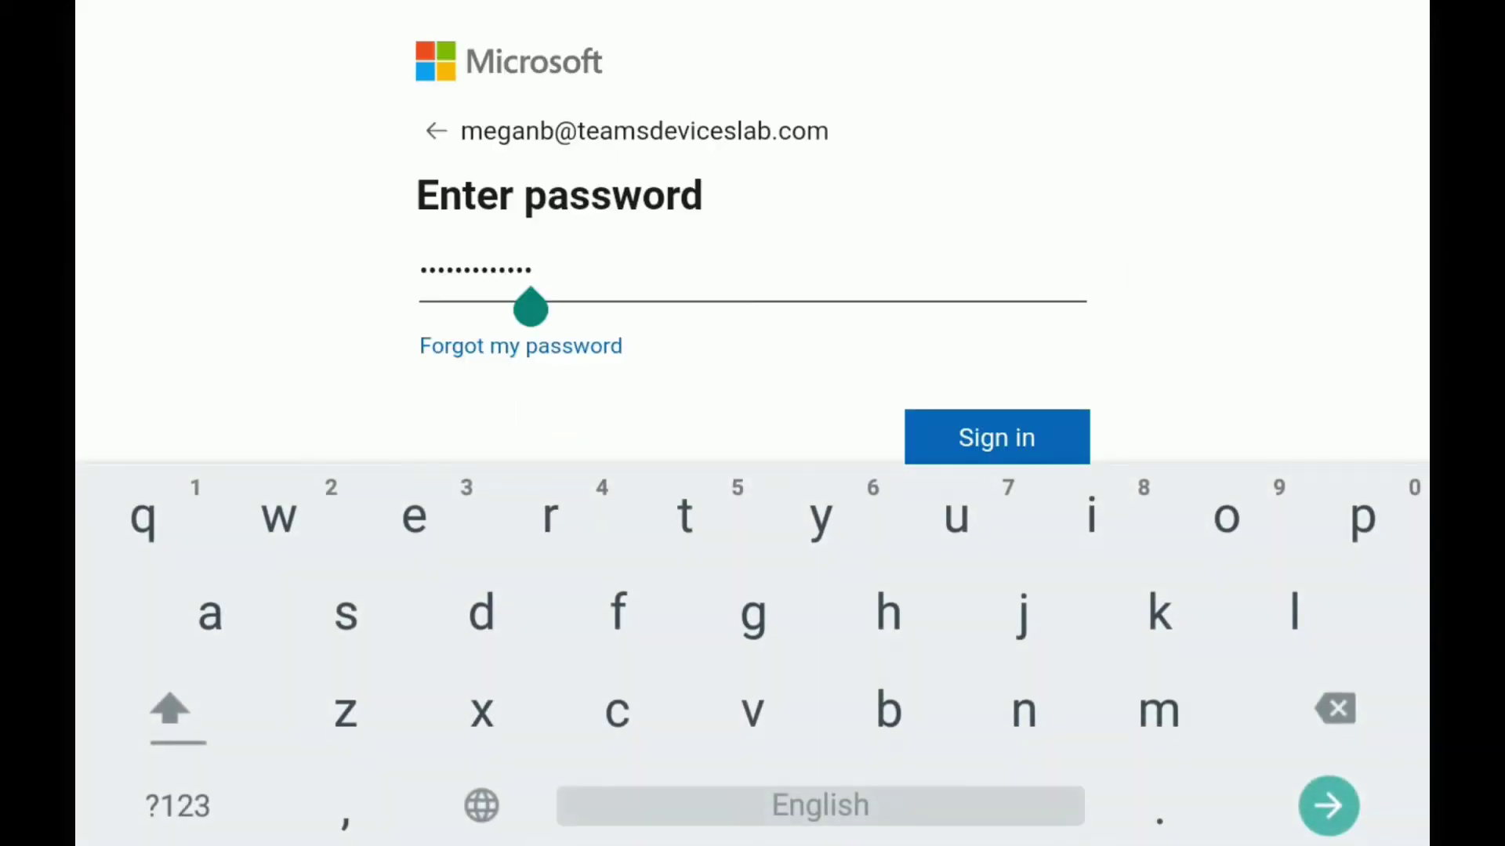
key("Escape")
key("Return")
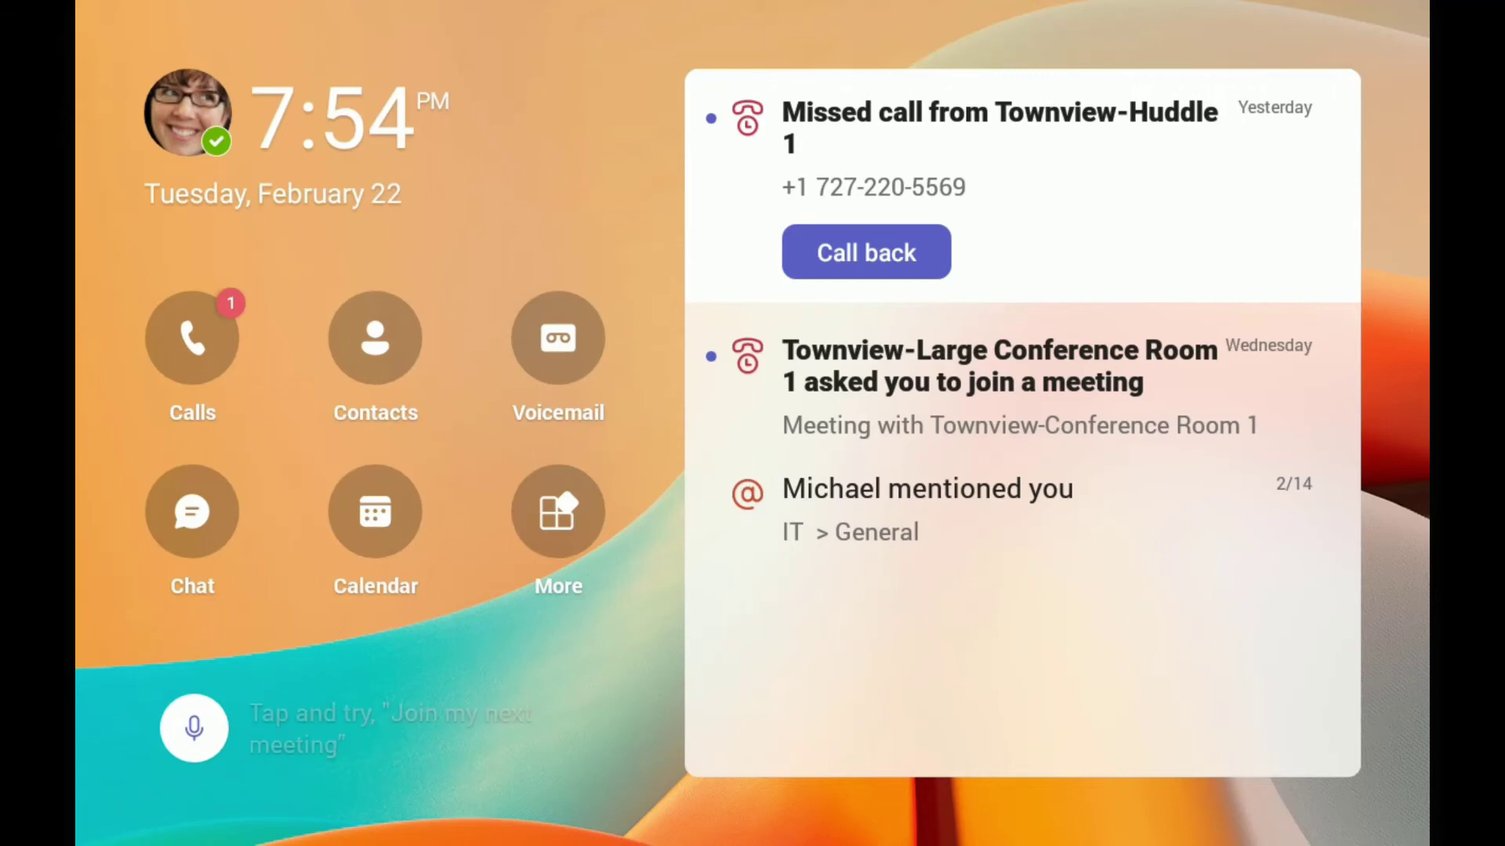
left_click(192, 337)
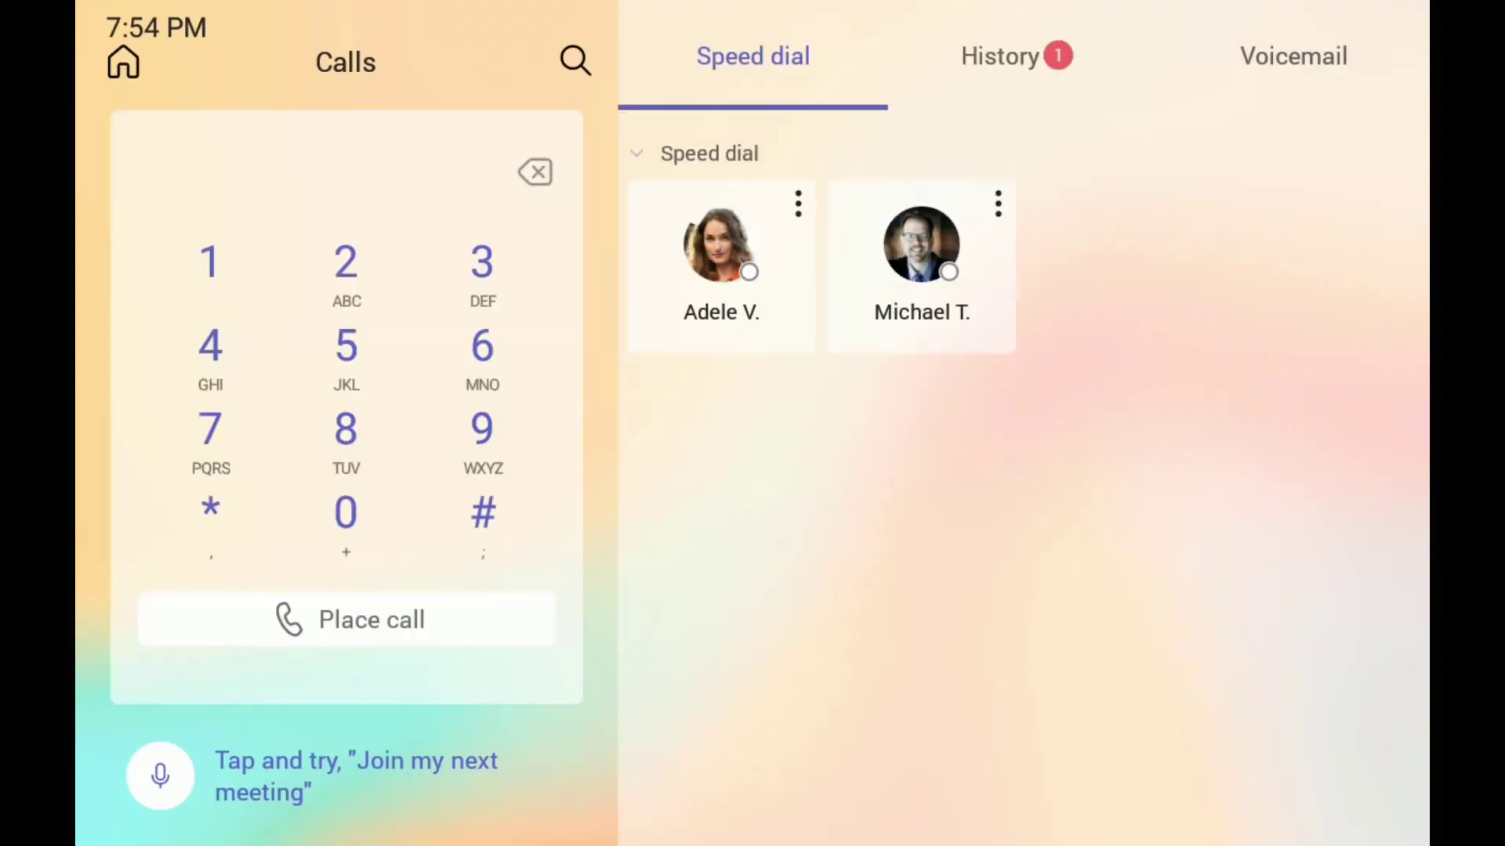
left_click(123, 62)
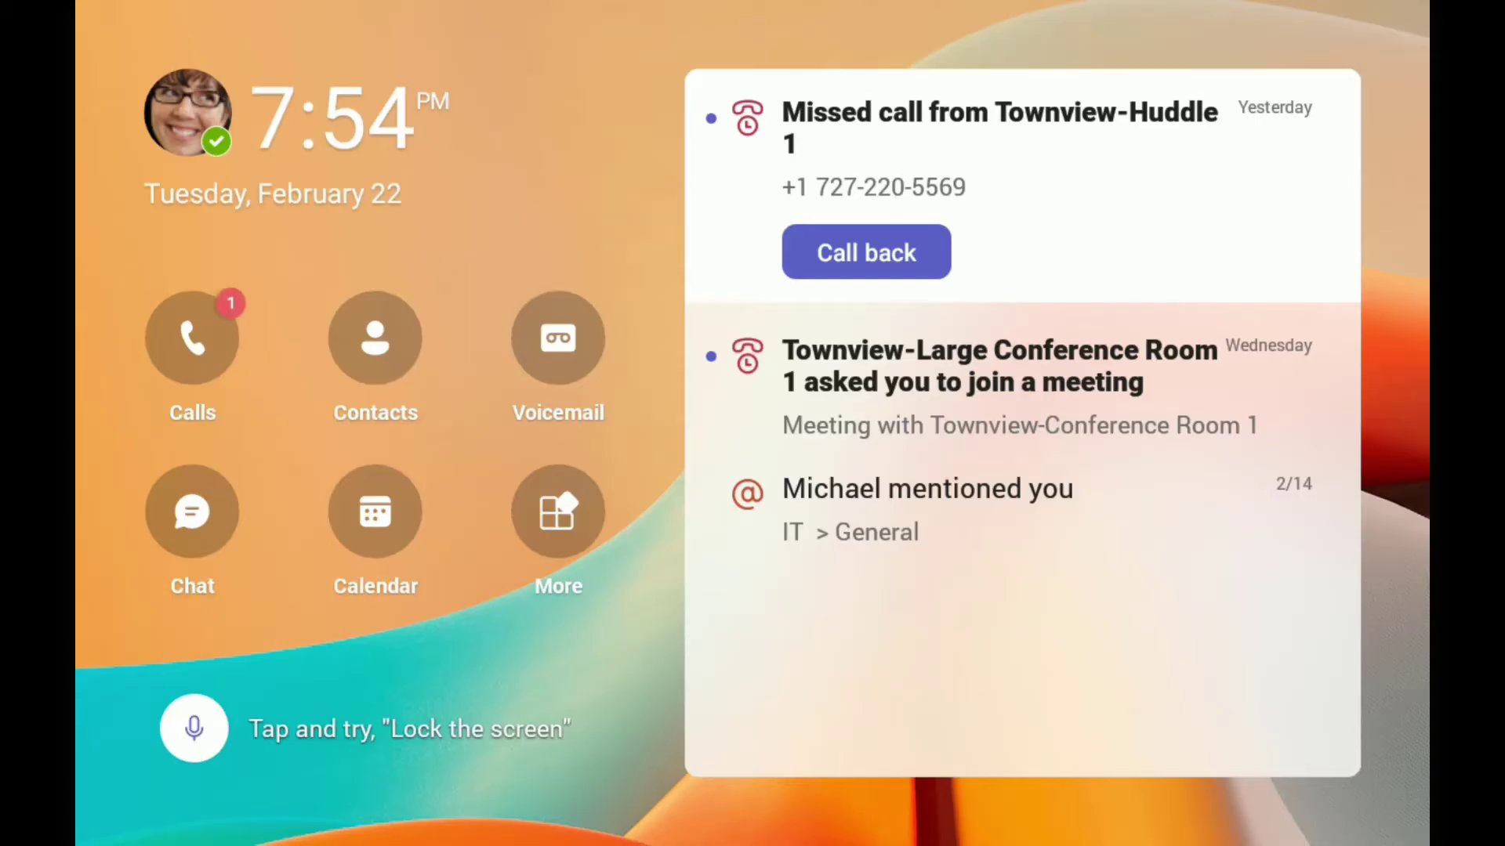
left_click(557, 511)
left_click(363, 332)
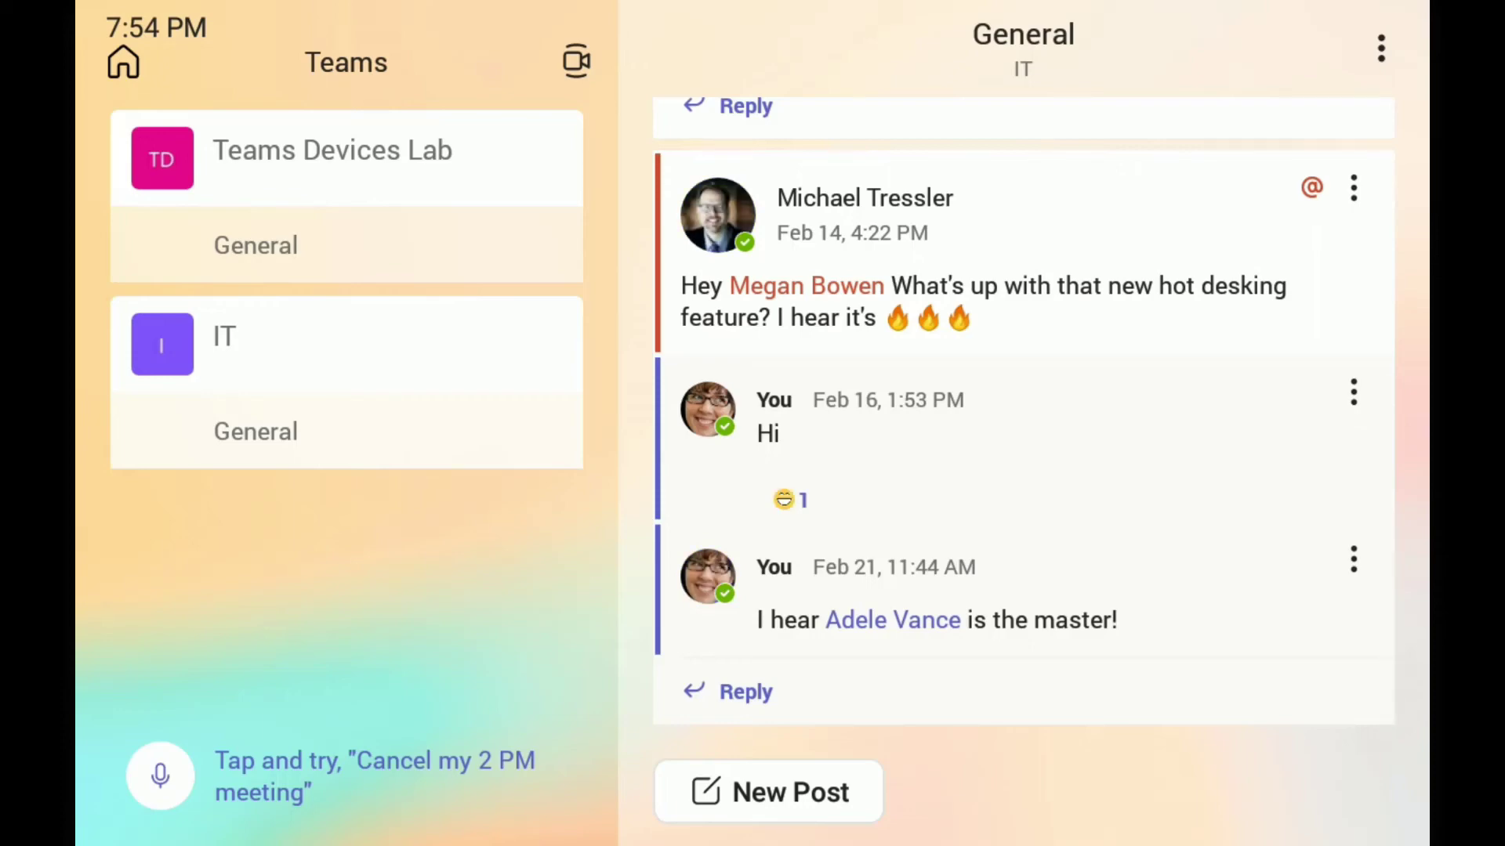
left_click(123, 62)
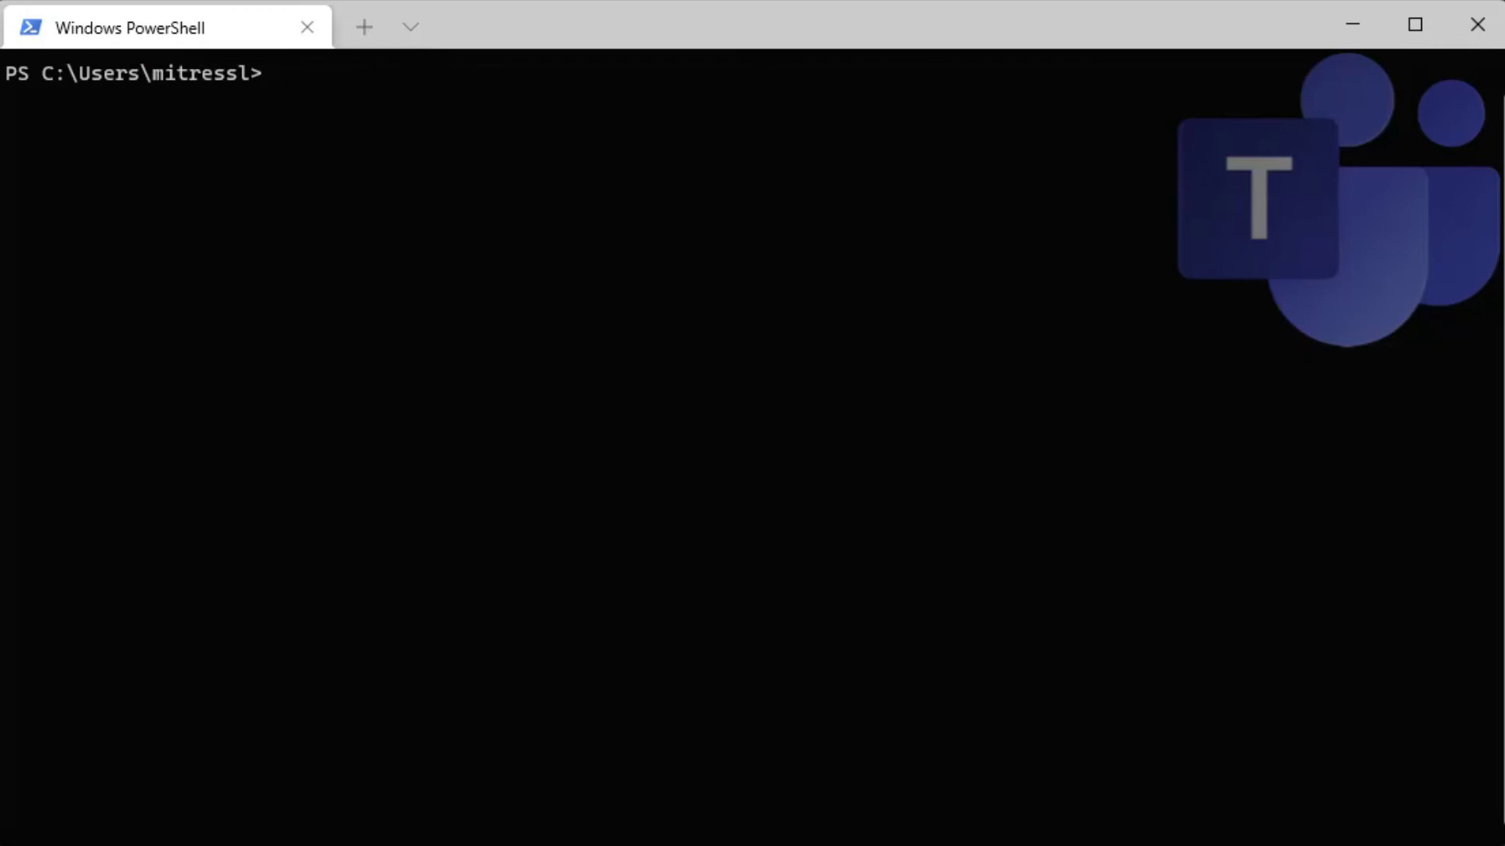
type("Get-Csteamsip")
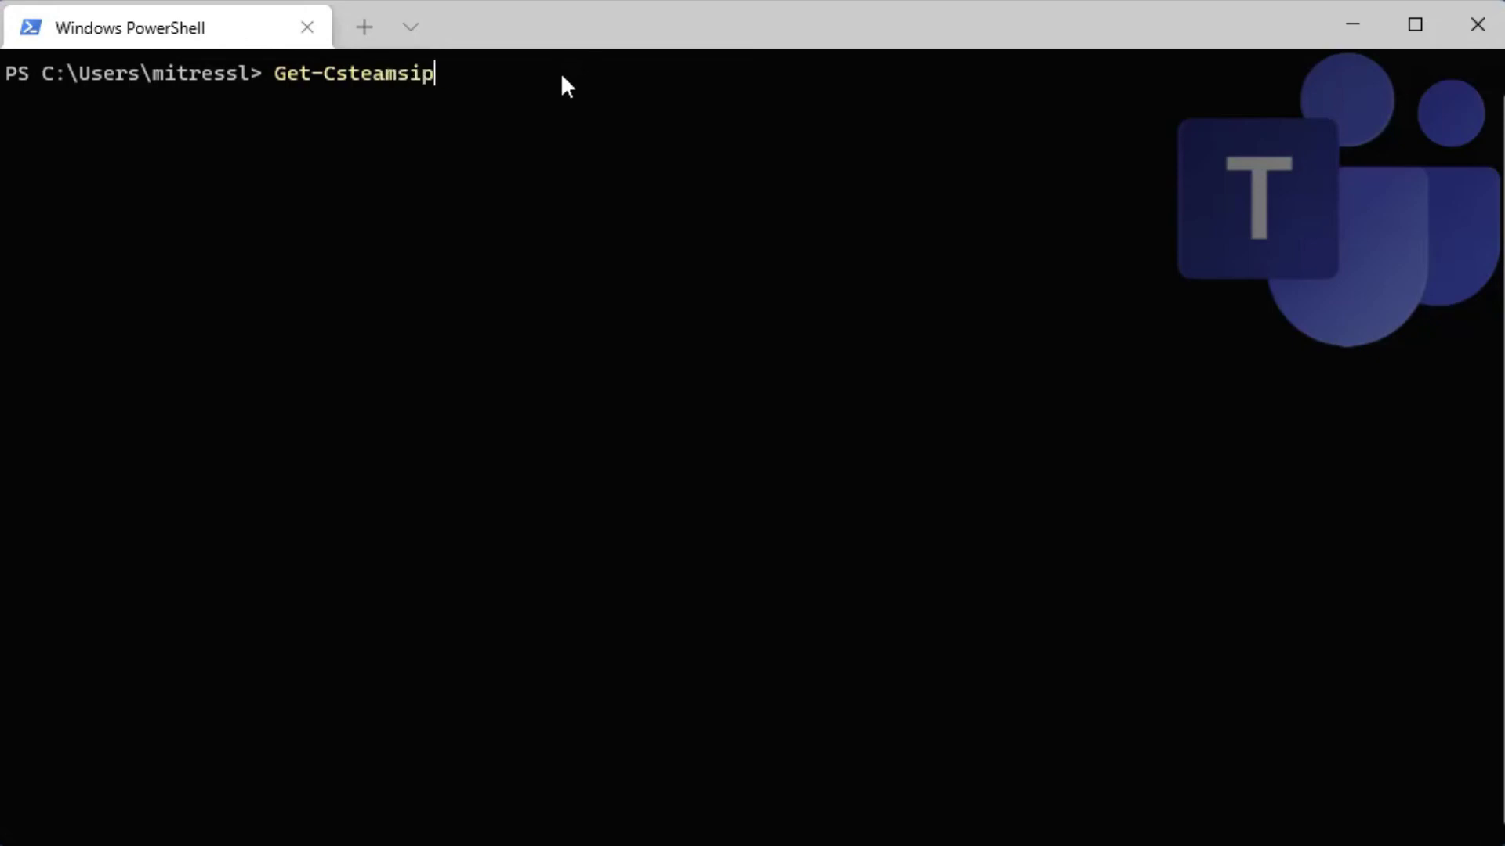
type("hon")
key("Tab")
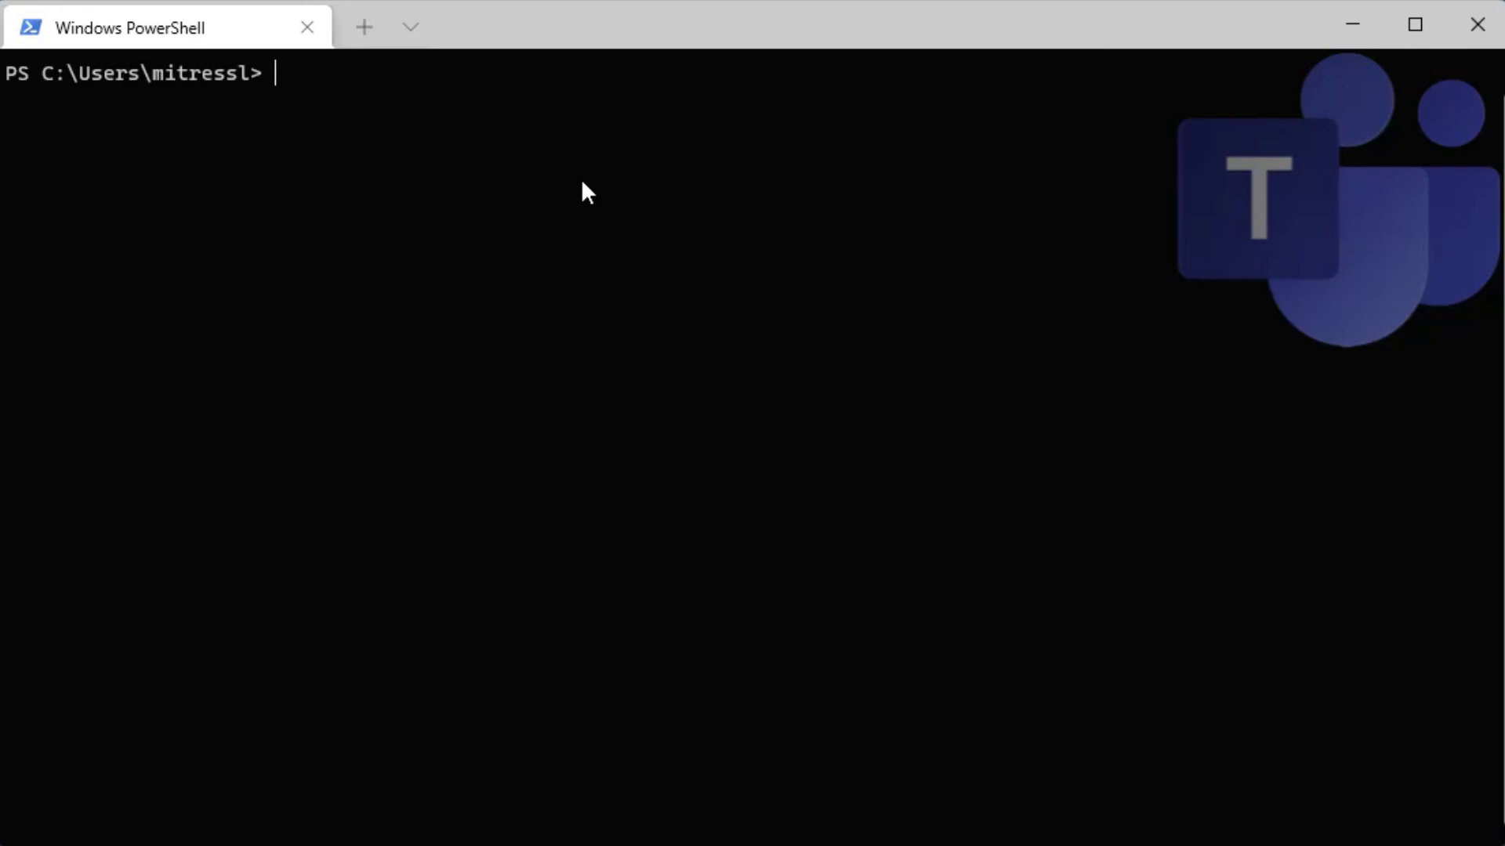
- Run Grant-CsTeamsIPPhonePolicy with -PolicyName Hotdesking for the user's account identity
type("Grant-csteamsippho")
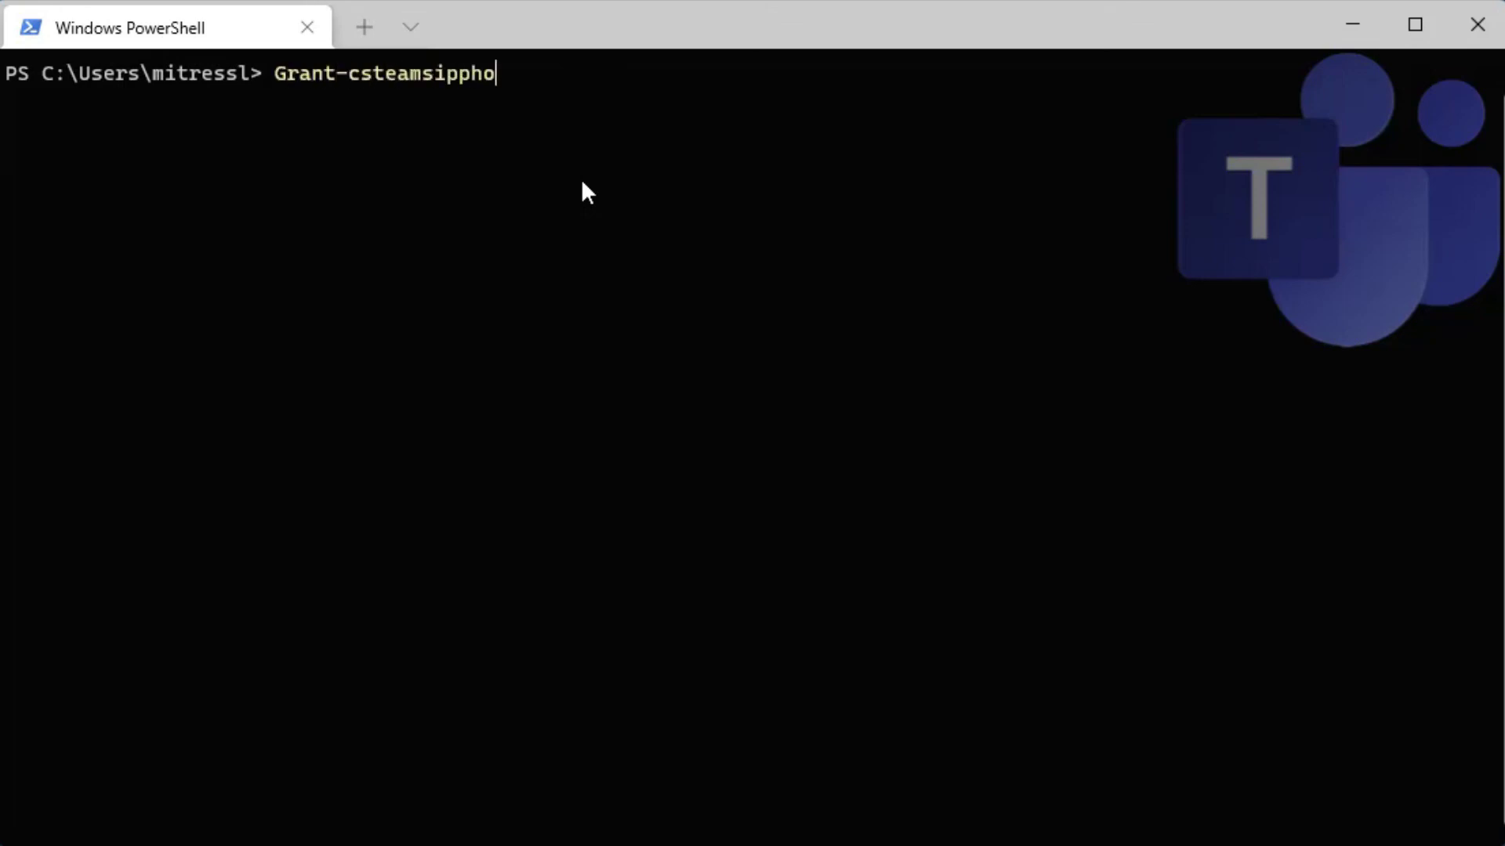
key("Tab")
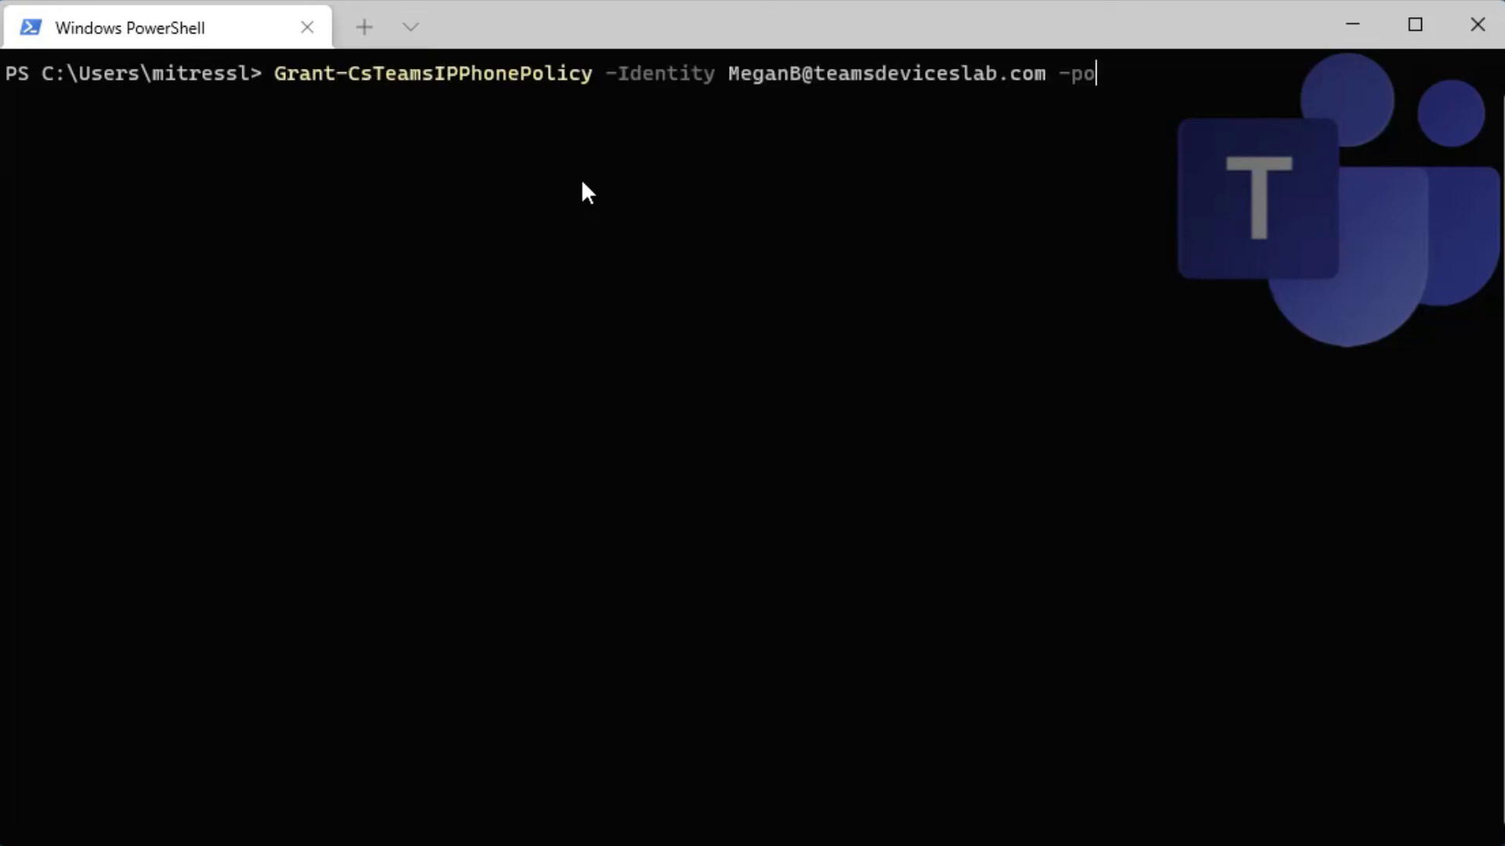
key("Tab")
type("Hotdesking")
key("Return")
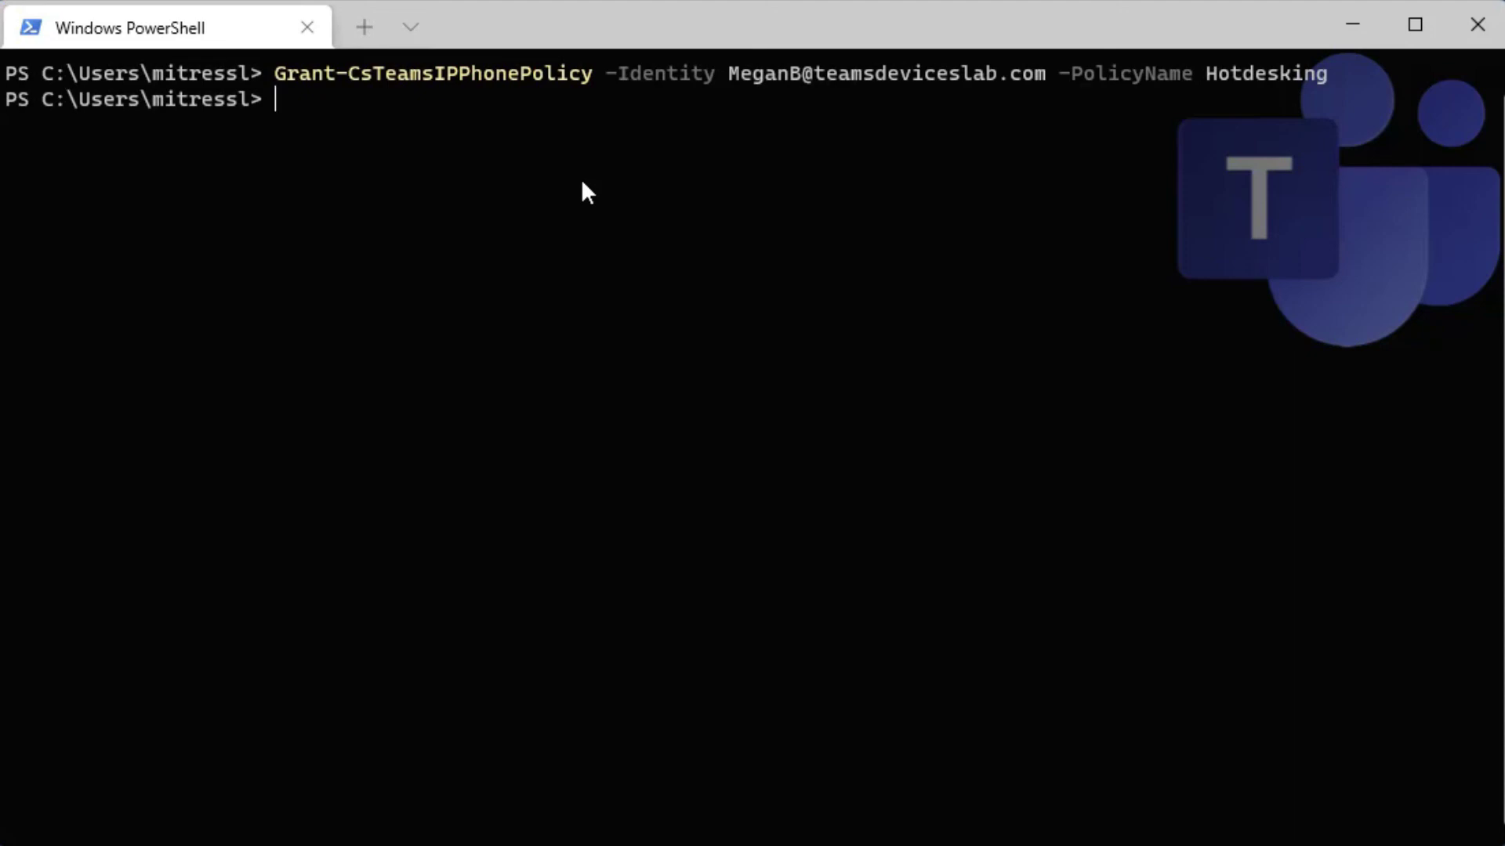